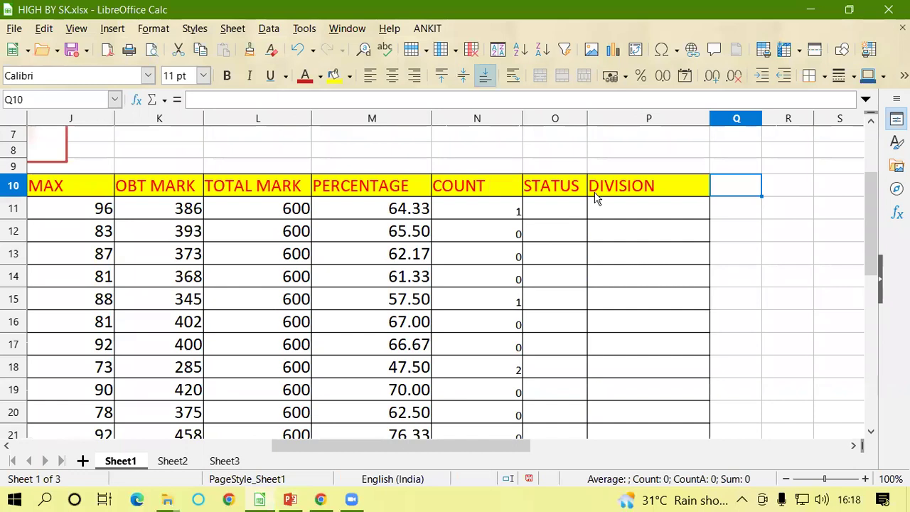
Review the marksheet's STATUS and DIVISION columns alongside the first student's subject marks and PERCENTAGE in row 11.
{"action": "left_click", "coordinate": [557, 217]}
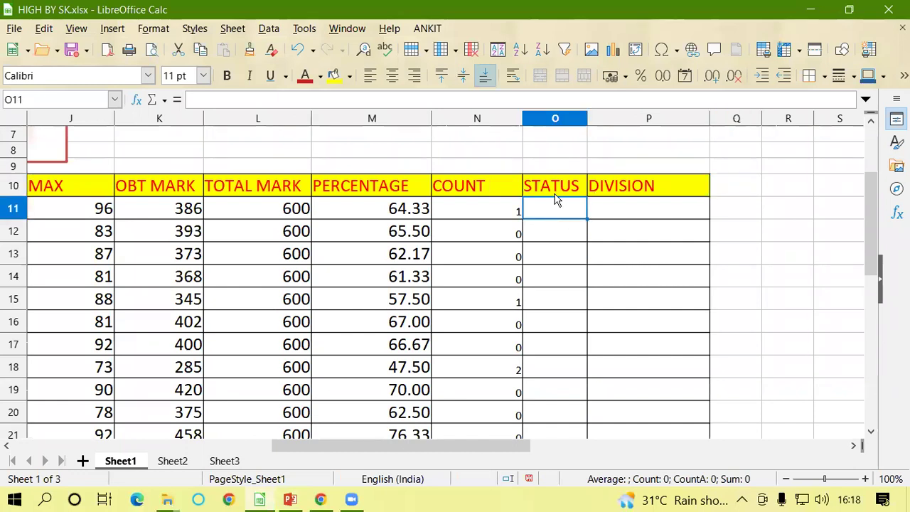
{"action": "left_click", "coordinate": [548, 185]}
{"action": "left_click", "coordinate": [621, 183]}
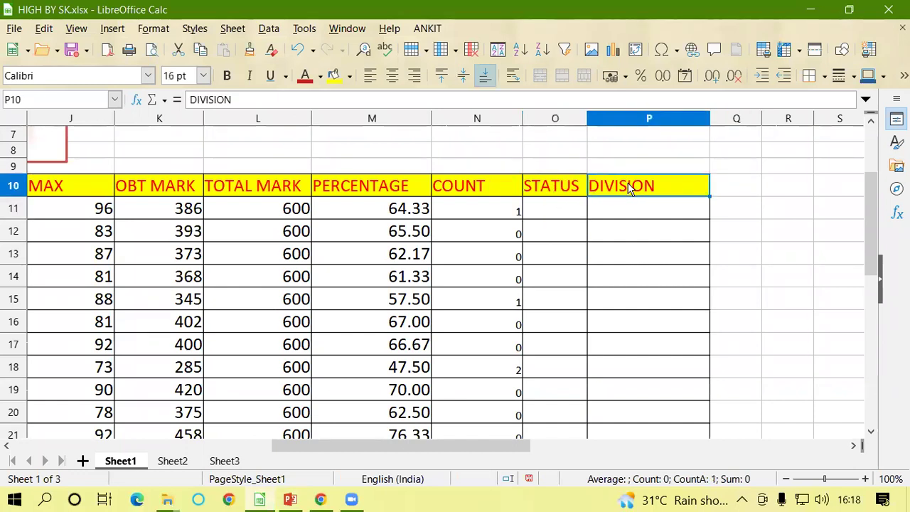
{"action": "left_click_drag", "start_coordinate": [494, 449], "coordinate": [235, 462]}
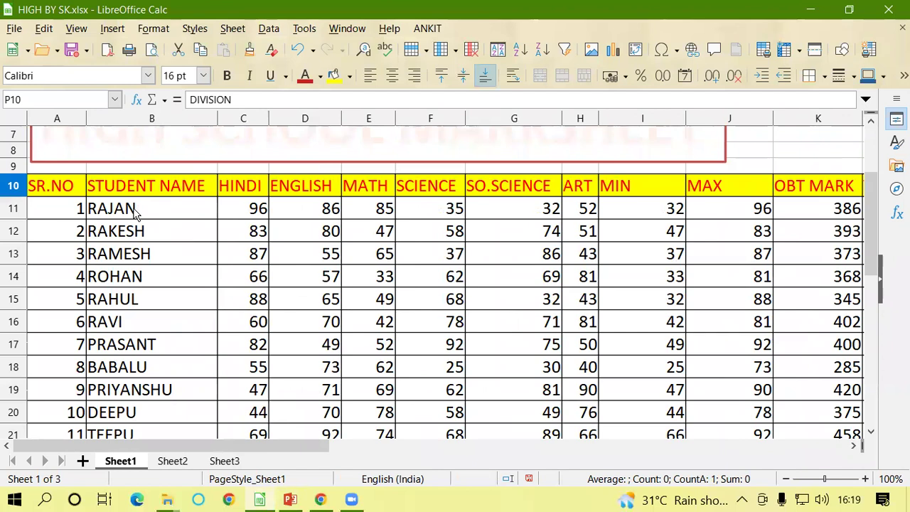
{"action": "left_click", "coordinate": [135, 208]}
{"action": "left_click", "coordinate": [254, 209]}
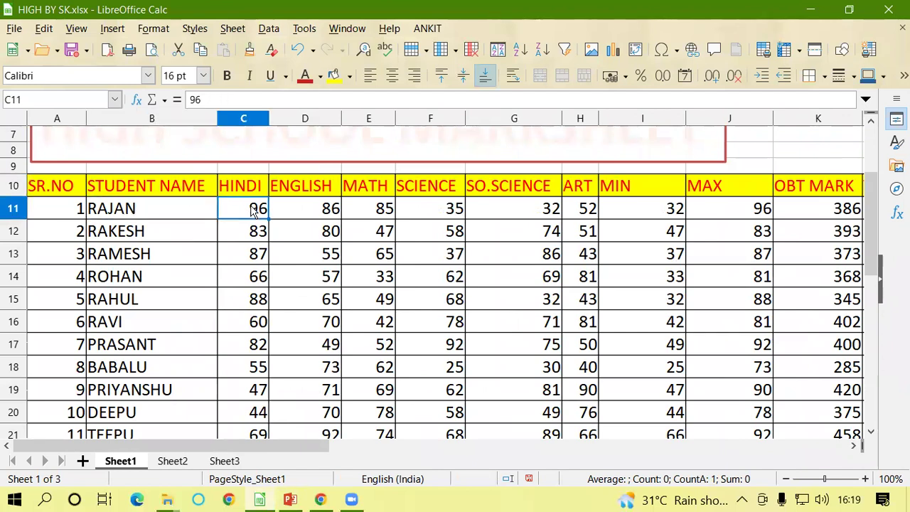
{"action": "left_click", "coordinate": [587, 210]}
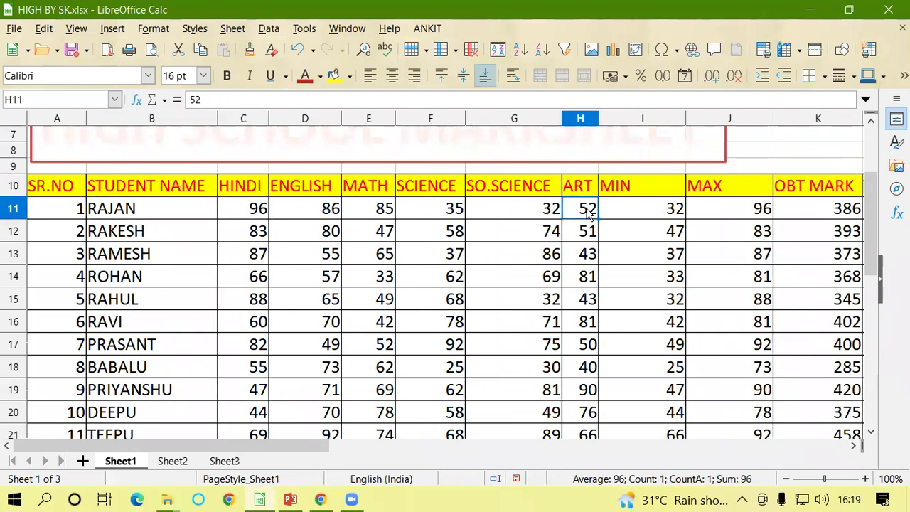
{"action": "left_click_drag", "start_coordinate": [310, 453], "coordinate": [550, 461]}
{"action": "left_click", "coordinate": [429, 215]}
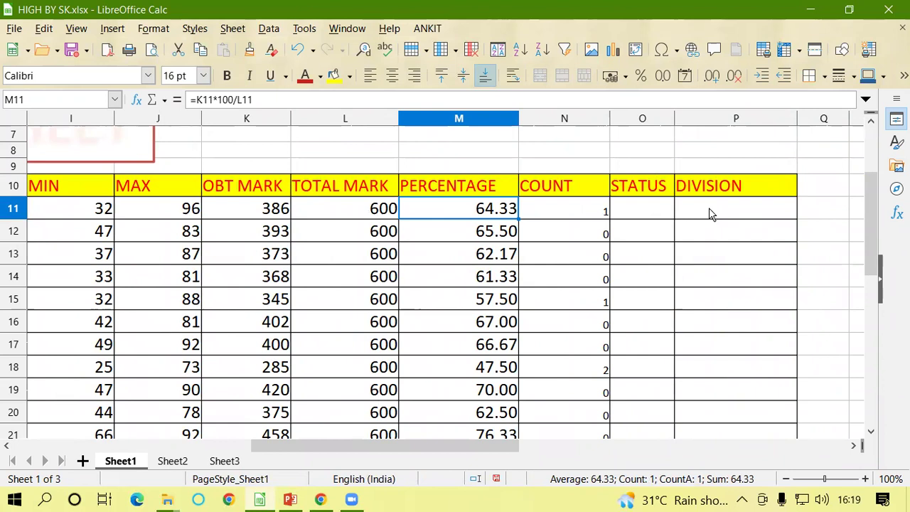
{"action": "left_click", "coordinate": [643, 214]}
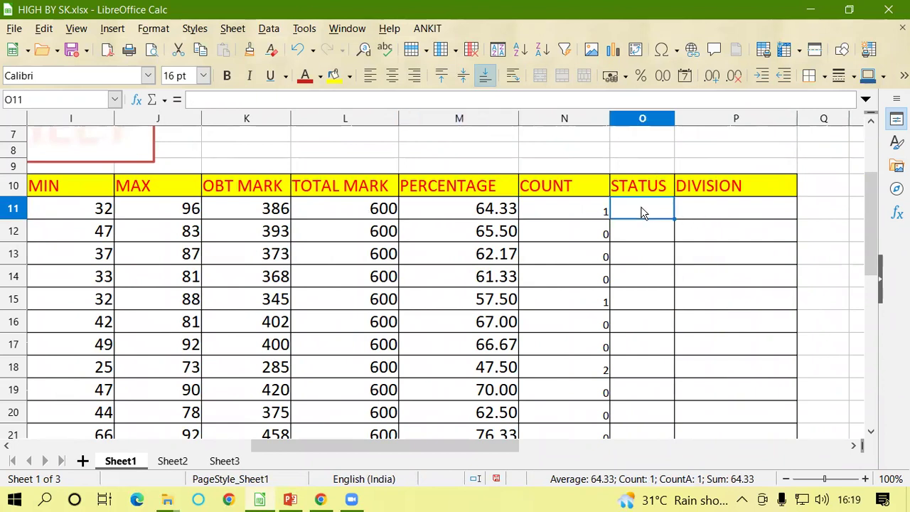
{"action": "left_click", "coordinate": [461, 210]}
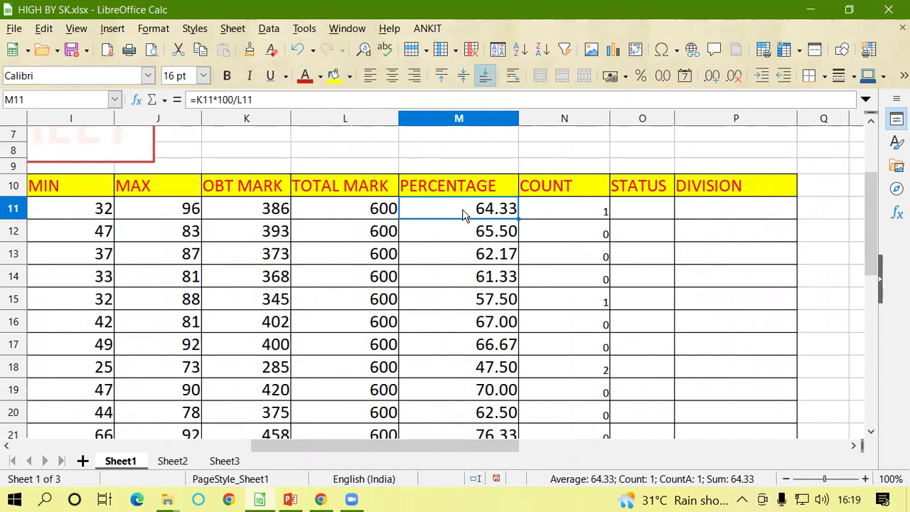
{"action": "left_click", "coordinate": [704, 212]}
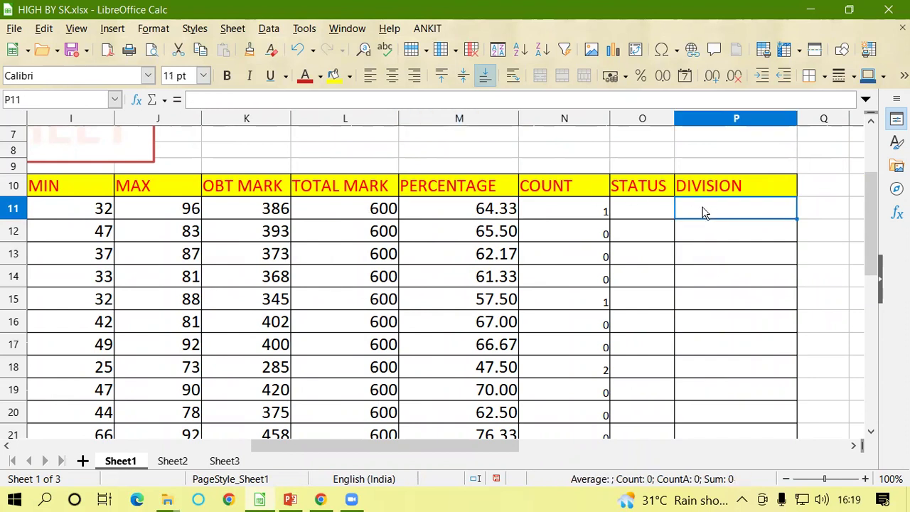
Examine the COUNTIF formulas in the COUNT column against the STATUS cells for rows 11 to 13.
{"action": "left_click", "coordinate": [626, 189]}
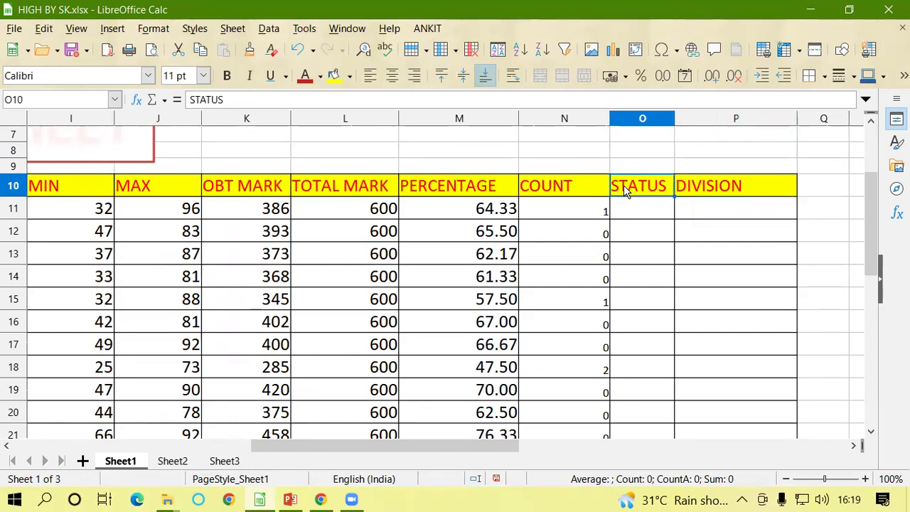
{"action": "left_click", "coordinate": [558, 208]}
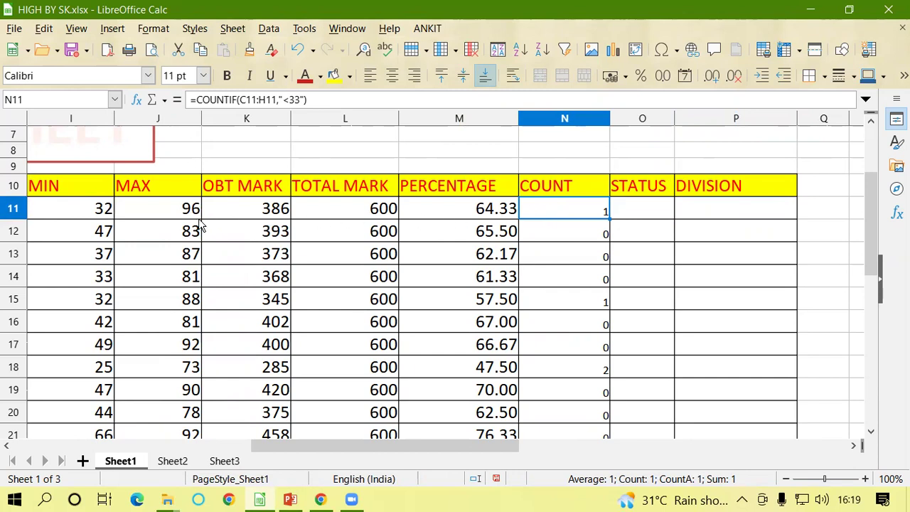
{"action": "left_click", "coordinate": [637, 212]}
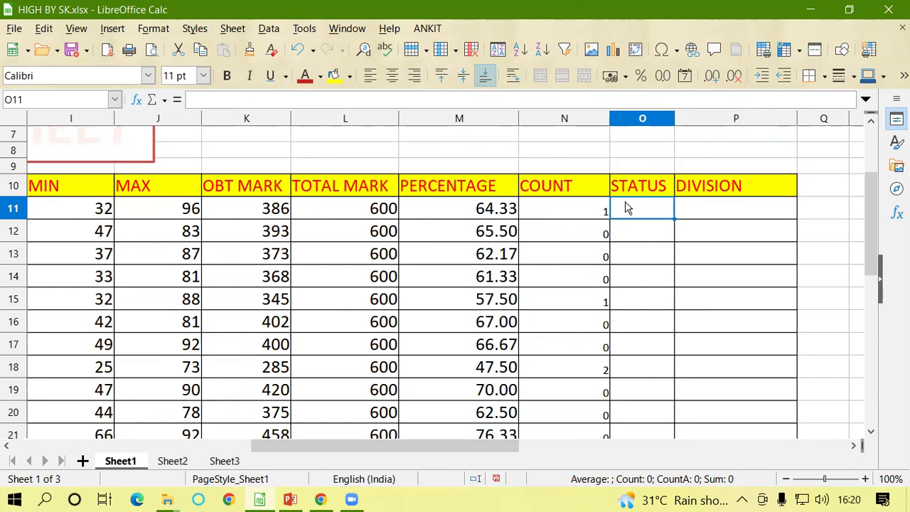
{"action": "left_click", "coordinate": [577, 208]}
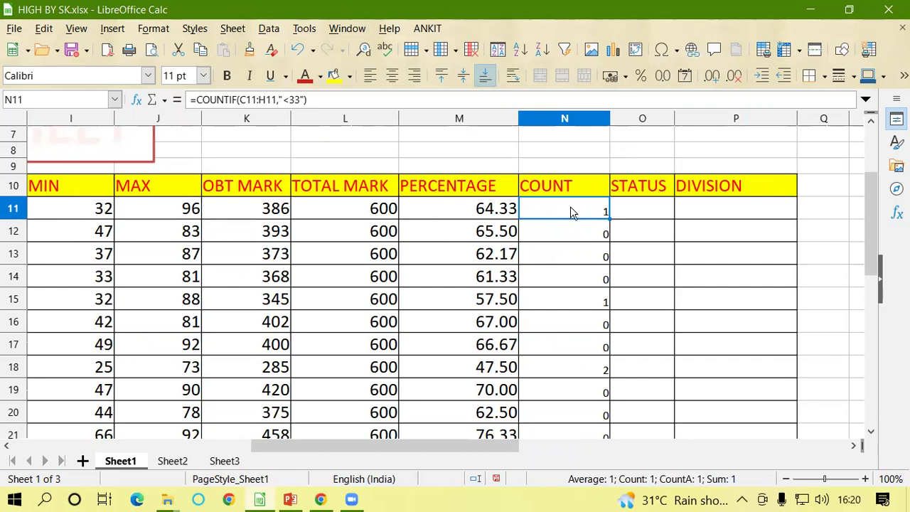
{"action": "left_click", "coordinate": [573, 254]}
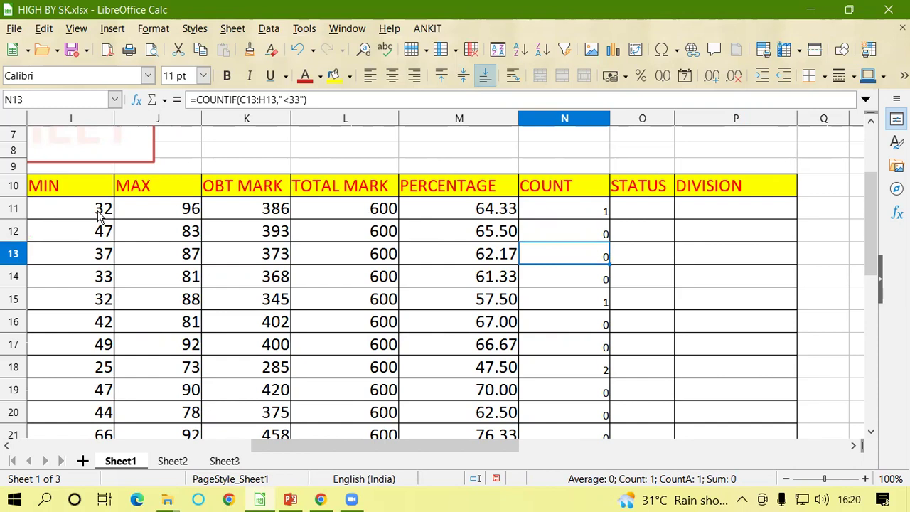
{"action": "left_click", "coordinate": [558, 217]}
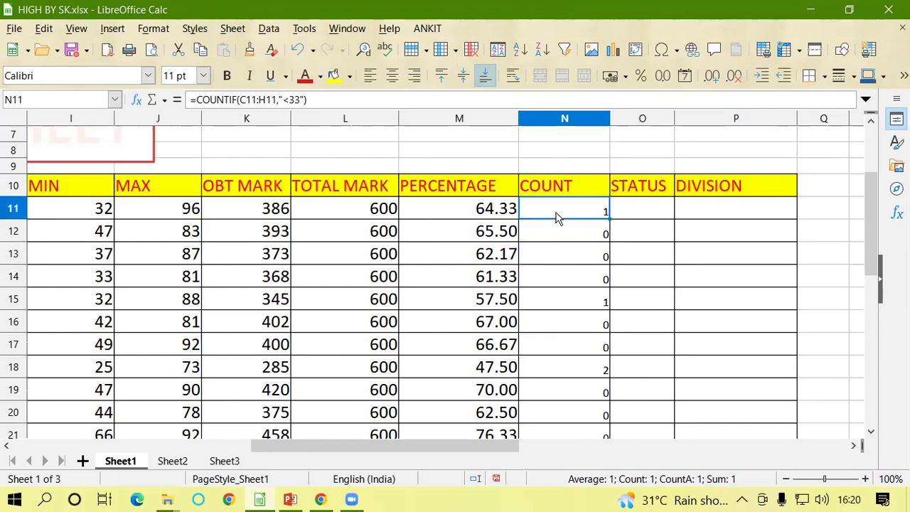
{"action": "left_click", "coordinate": [590, 236]}
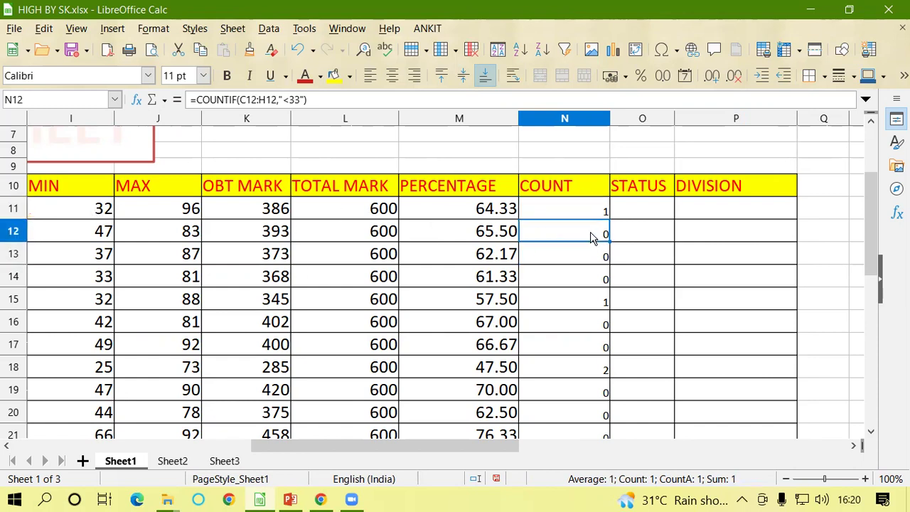
{"action": "left_click", "coordinate": [549, 213]}
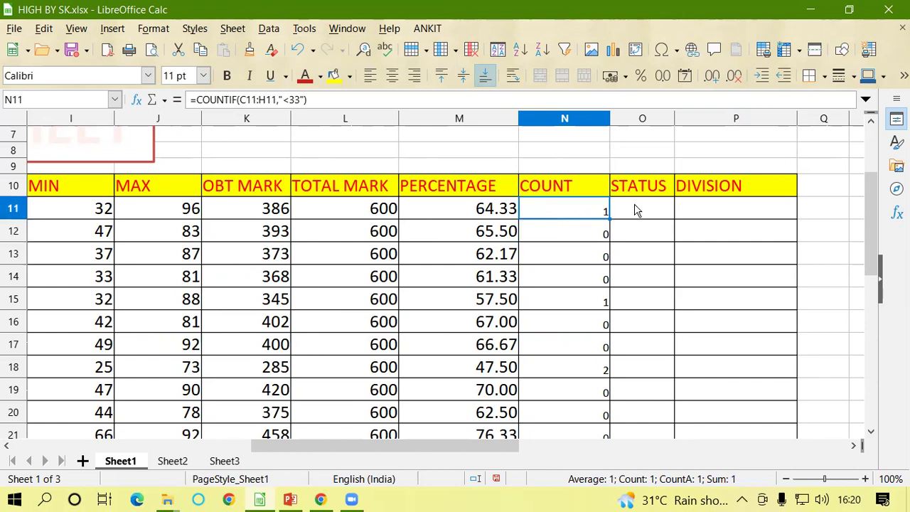
{"action": "left_click", "coordinate": [636, 208]}
{"action": "left_click", "coordinate": [561, 240]}
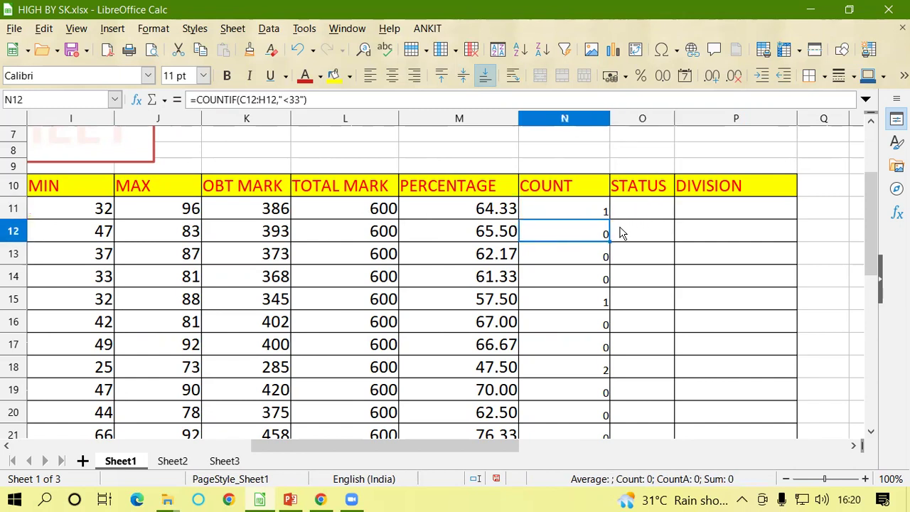
{"action": "left_click", "coordinate": [636, 235]}
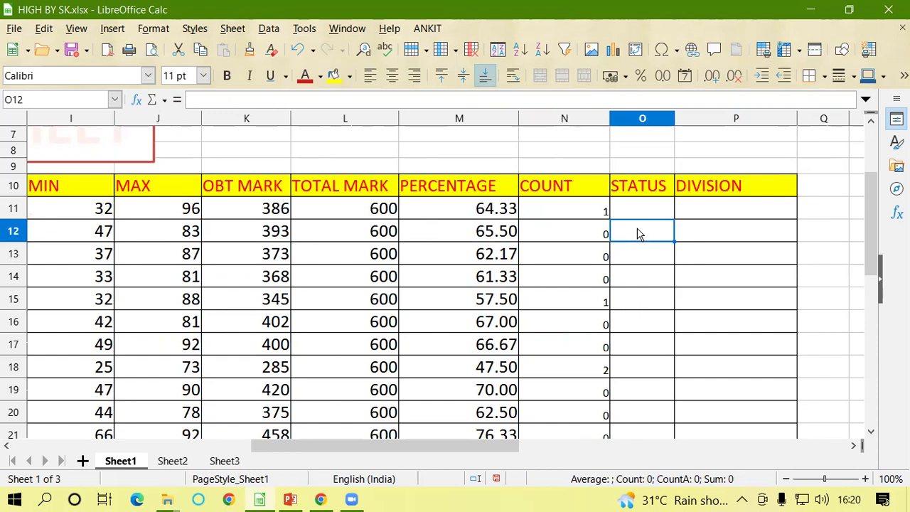
{"action": "left_click", "coordinate": [561, 213]}
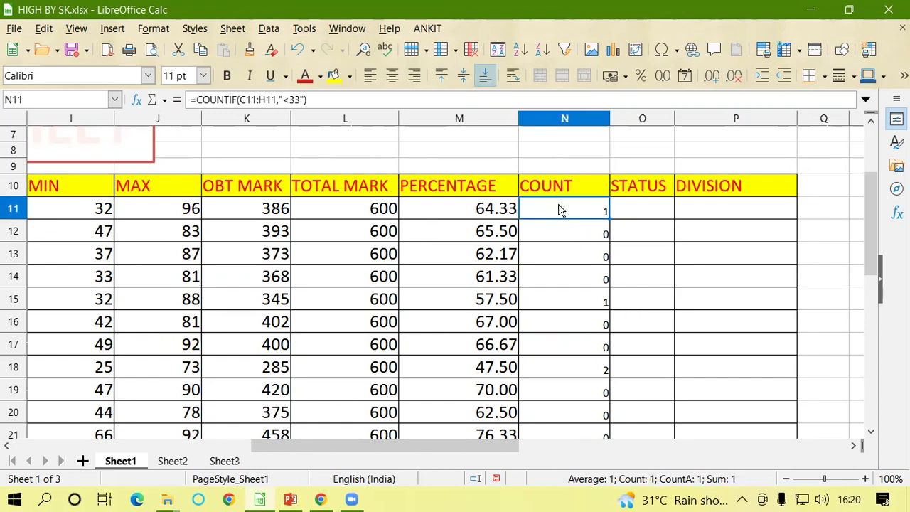
Start an IF formula in STATUS cell O11 that tests N11=0 and returns "Pass" when true.
{"action": "left_click", "coordinate": [650, 208]}
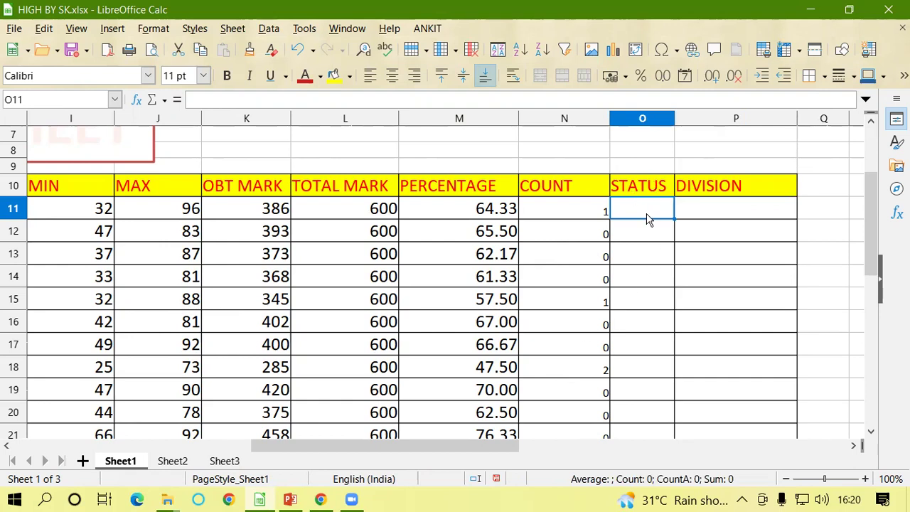
{"action": "type", "text": "="}
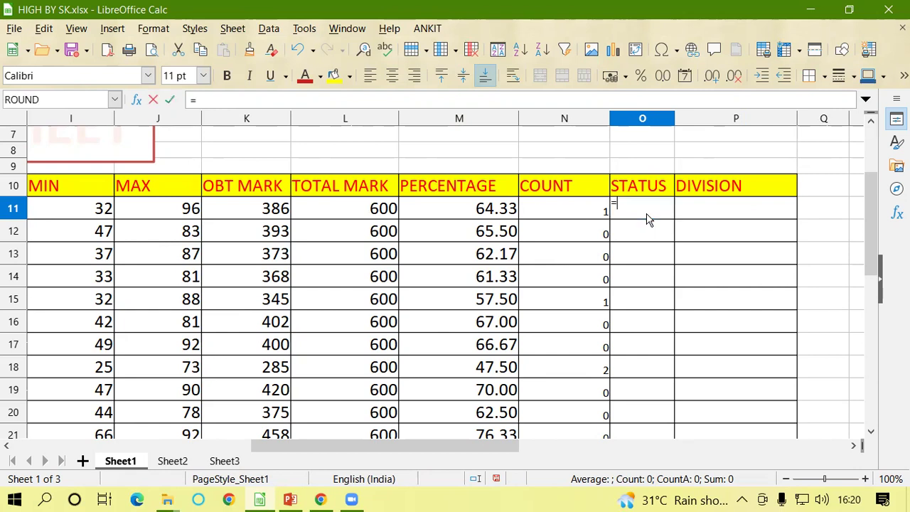
{"action": "type", "text": "if"}
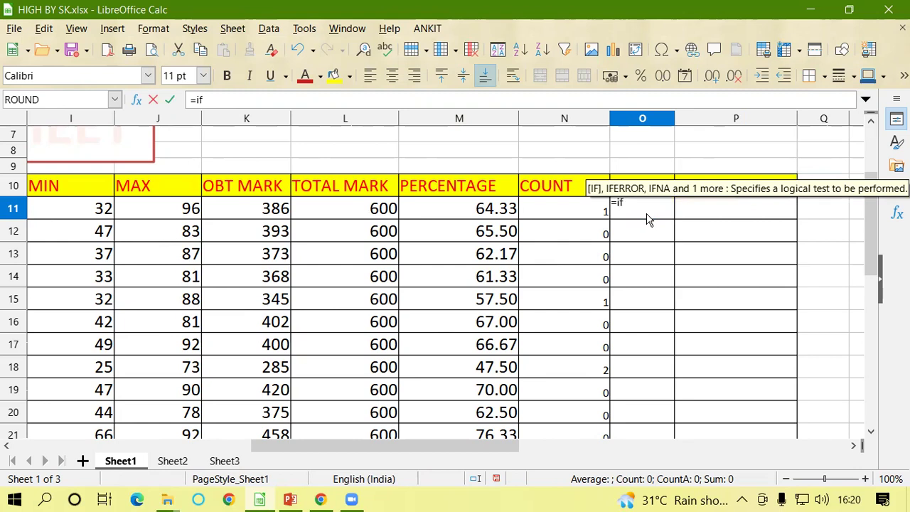
{"action": "type", "text": "("}
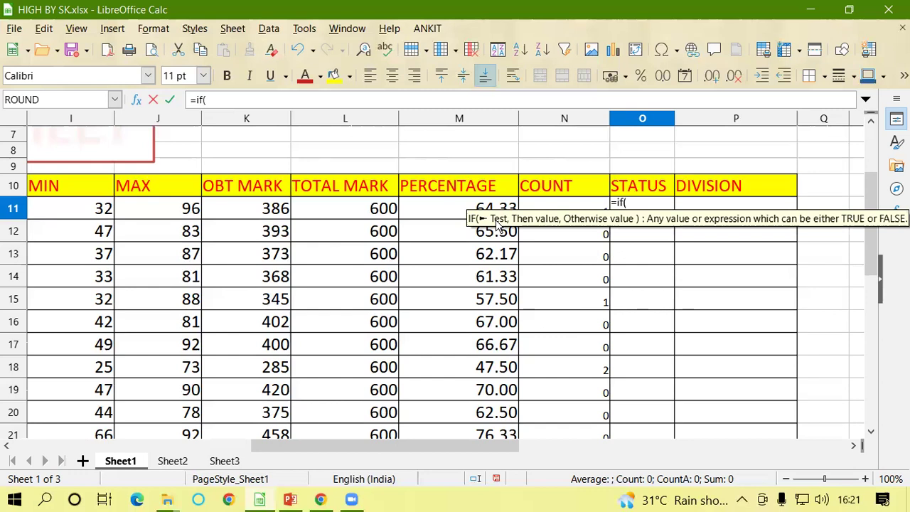
{"action": "left_click", "coordinate": [548, 210]}
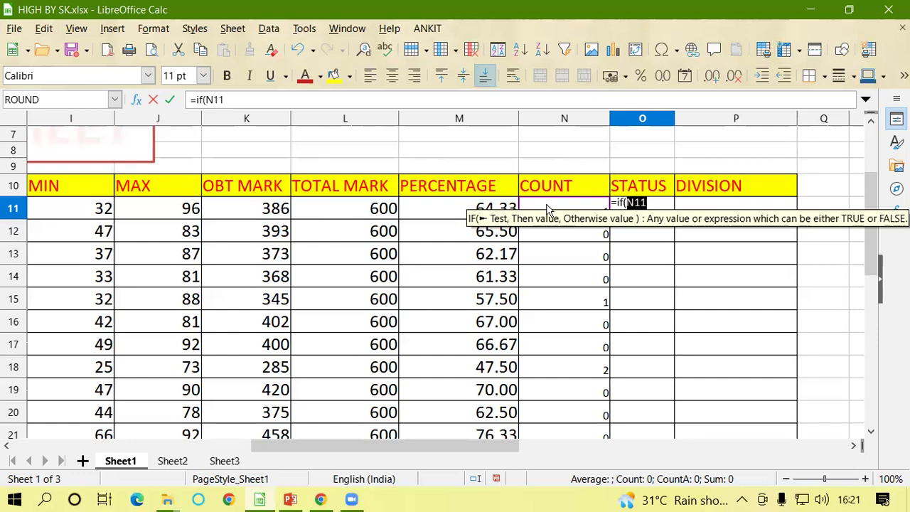
{"action": "type", "text": "=0"}
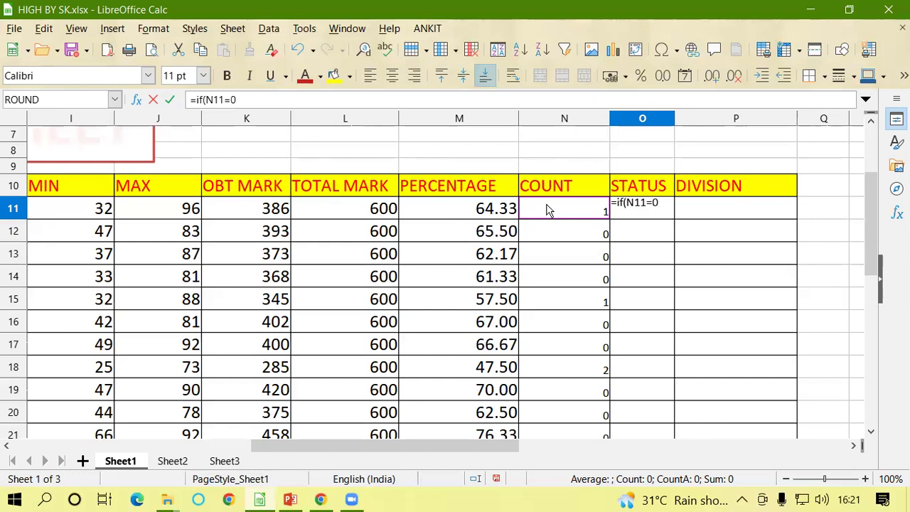
{"action": "type", "text": ","}
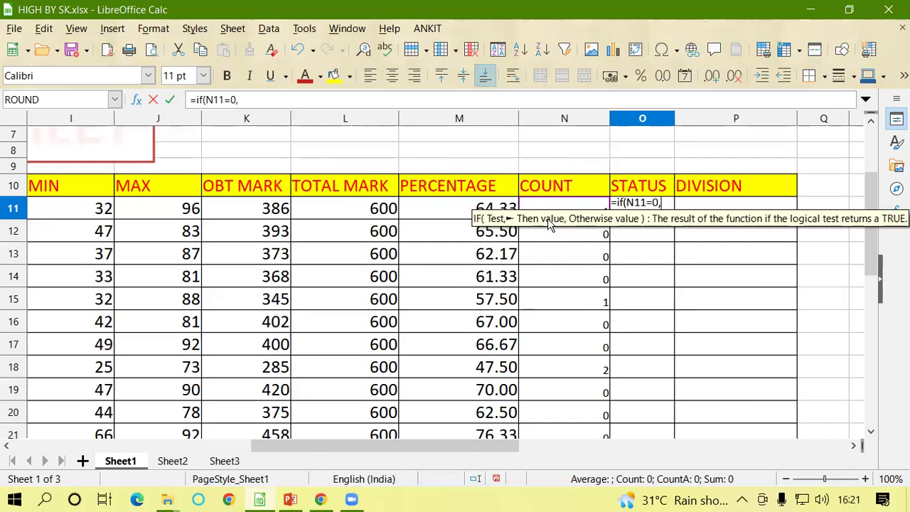
{"action": "type", "text": "\""}
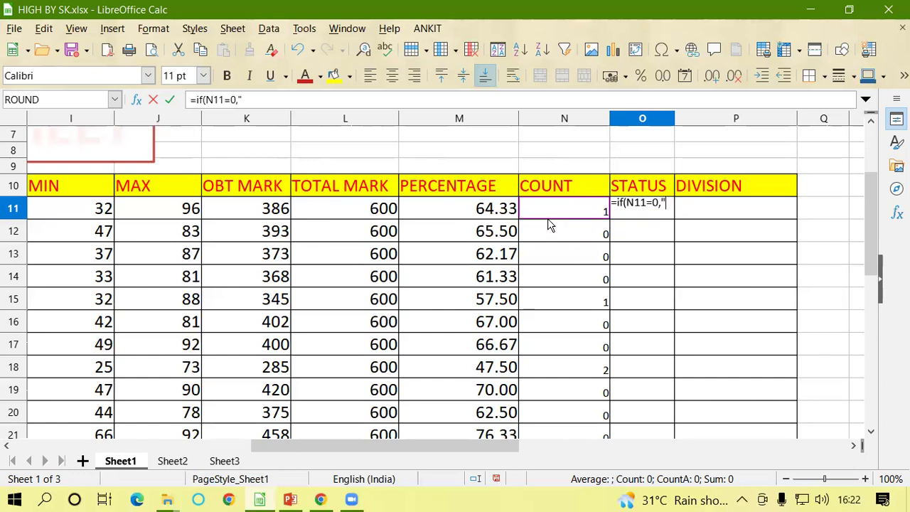
{"action": "type", "text": "Pass"}
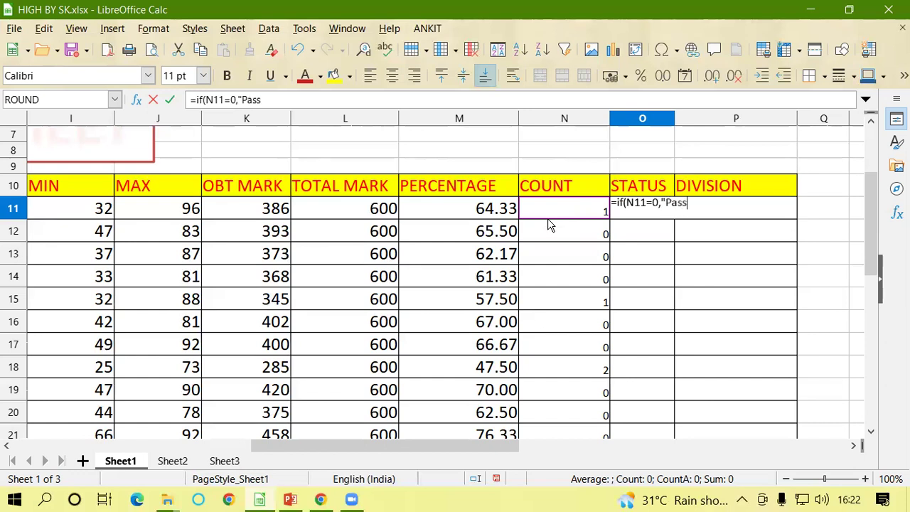
{"action": "type", "text": "\""}
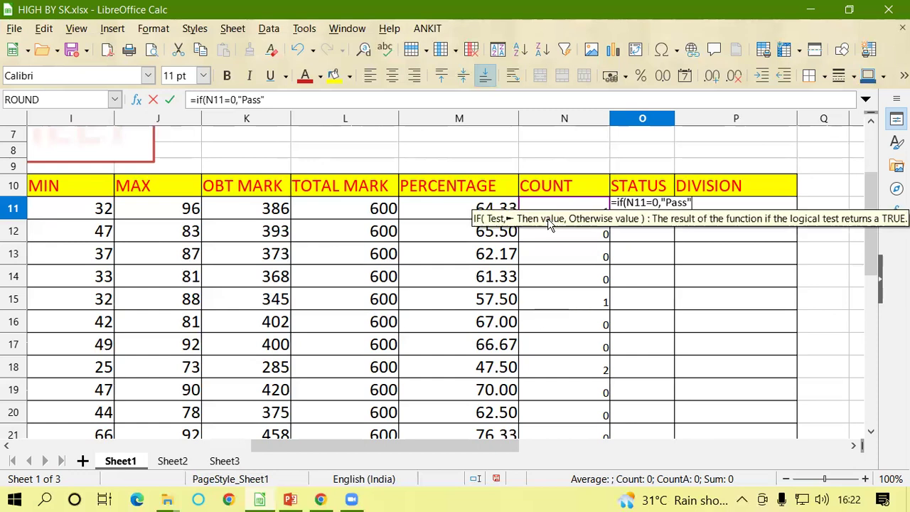
{"action": "type", "text": ","}
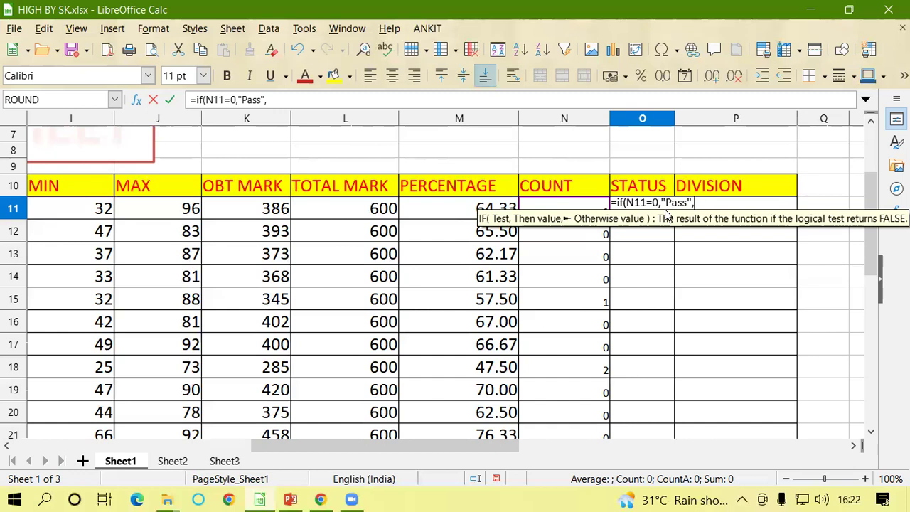
Nest a second IF in the O11 formula that tests N11=1 and returns "sp" when true.
{"action": "type", "text": "if"}
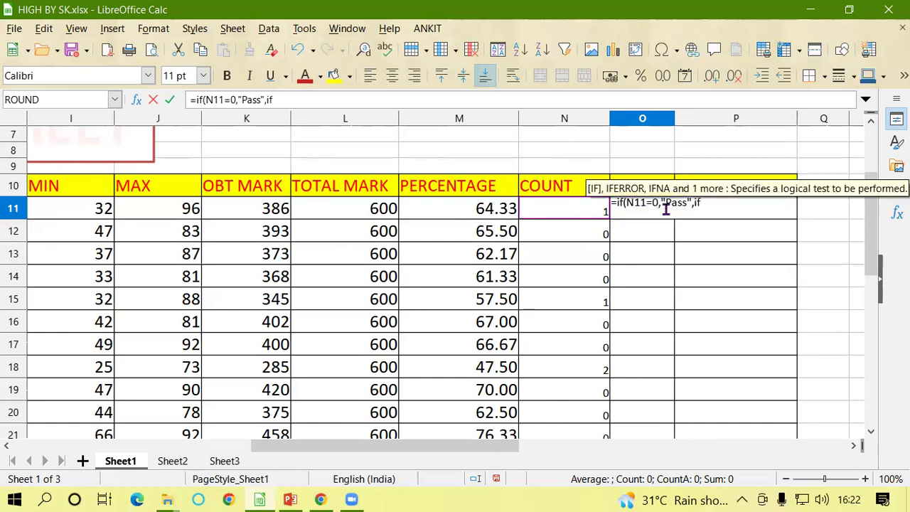
{"action": "type", "text": "("}
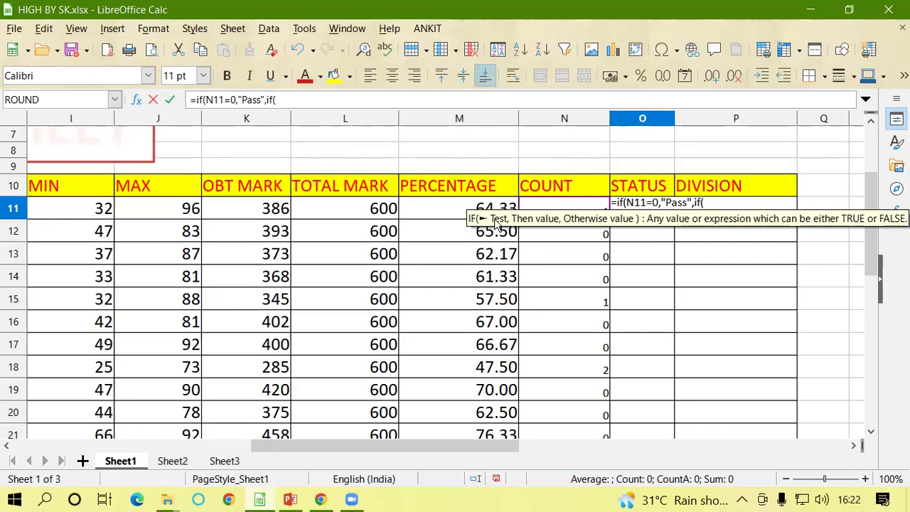
{"action": "left_click", "coordinate": [558, 209]}
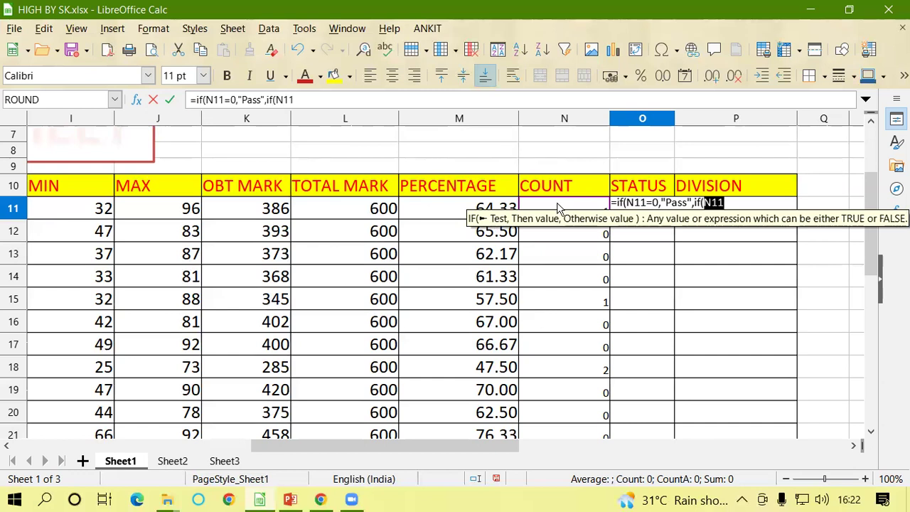
{"action": "type", "text": "=1"}
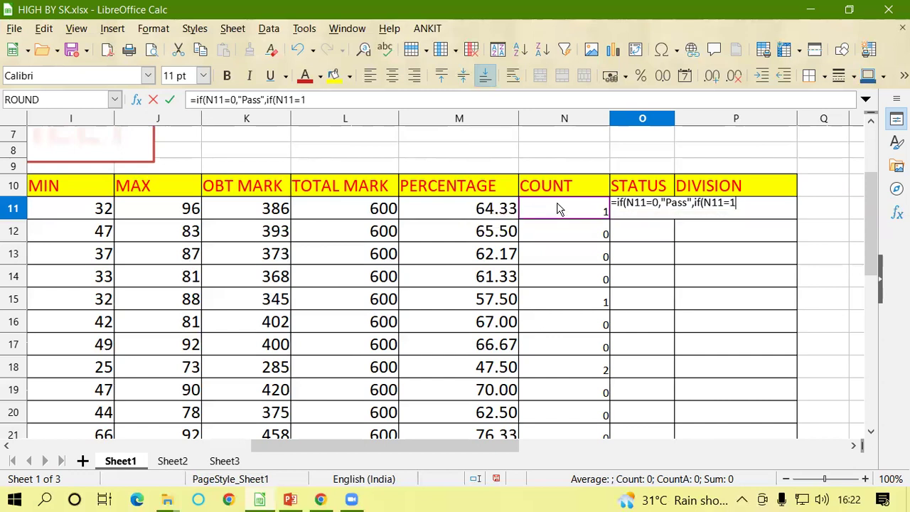
{"action": "type", "text": ","}
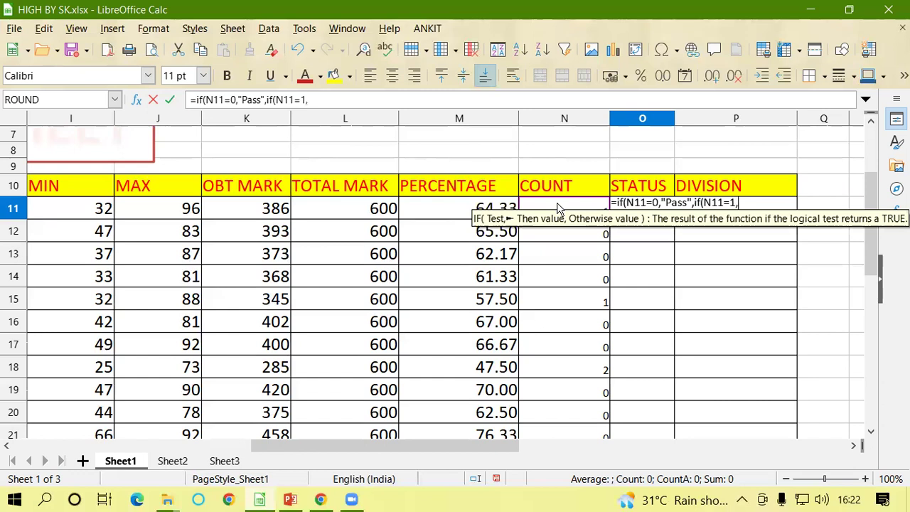
{"action": "type", "text": "\"sp"}
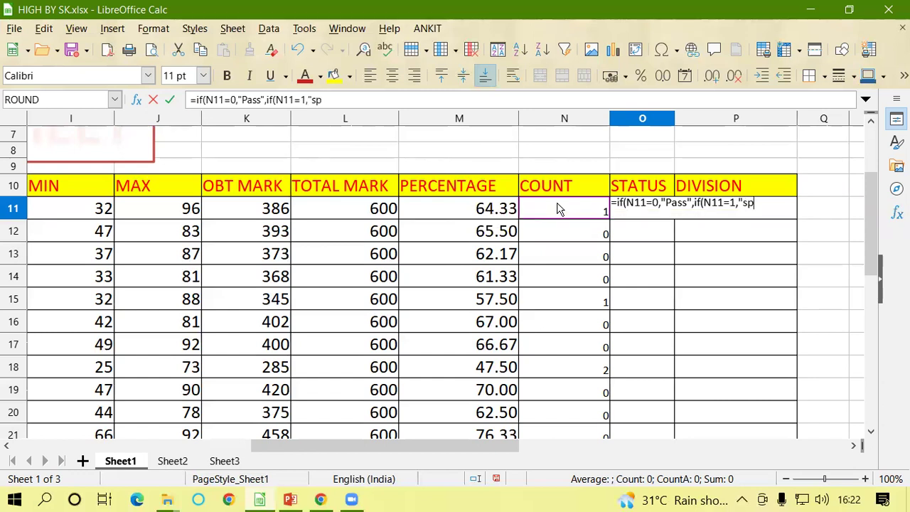
{"action": "type", "text": "\""}
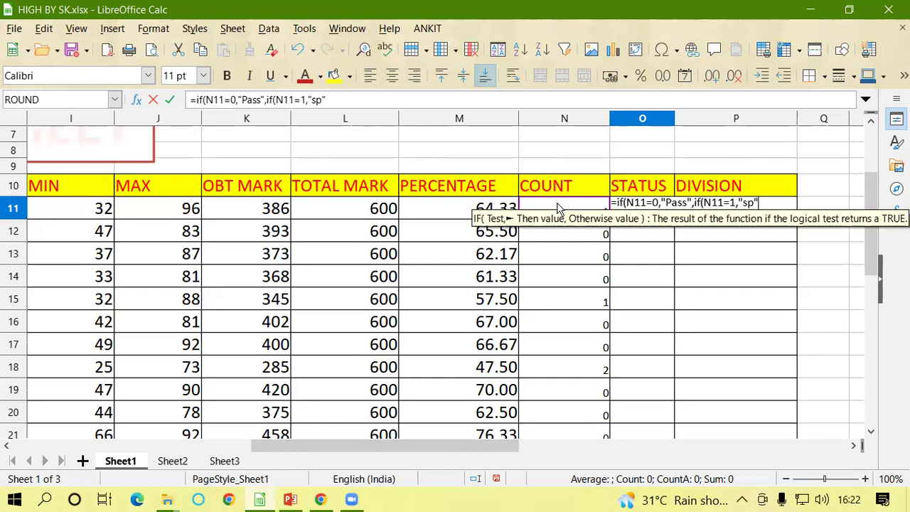
{"action": "type", "text": ","}
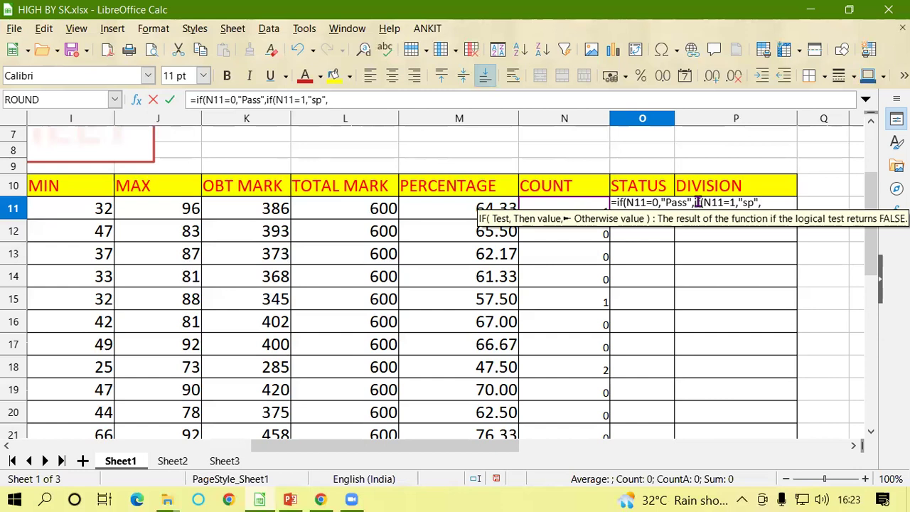
Complete the O11 STATUS formula with "Fail" as the otherwise value, closing both IF functions.
{"action": "type", "text": "\""}
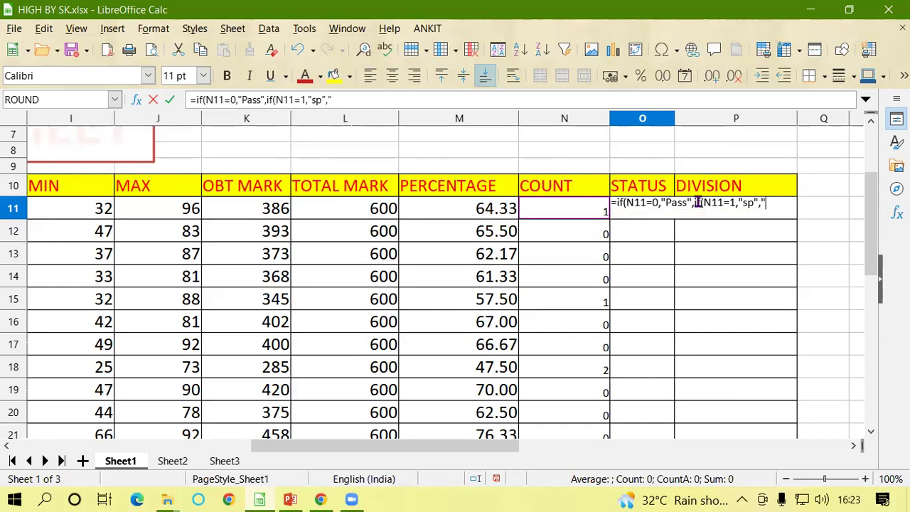
{"action": "type", "text": "Fail"}
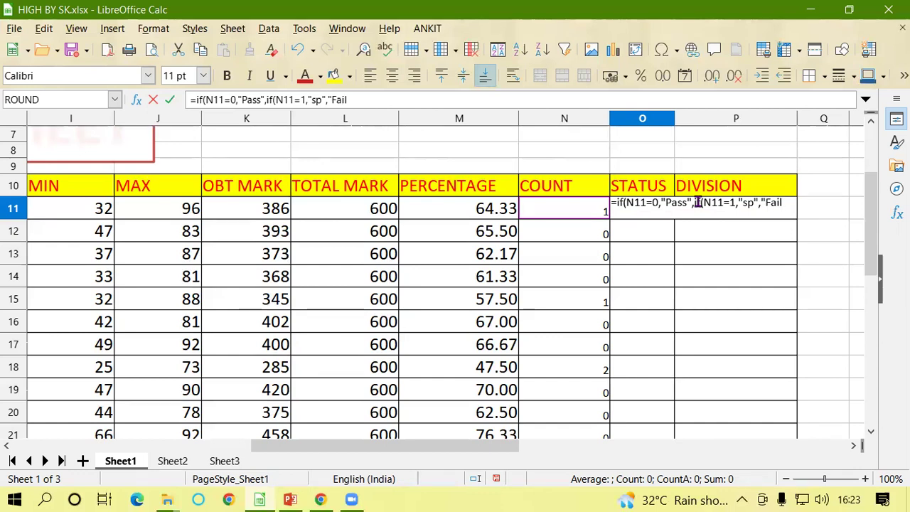
{"action": "type", "text": "\""}
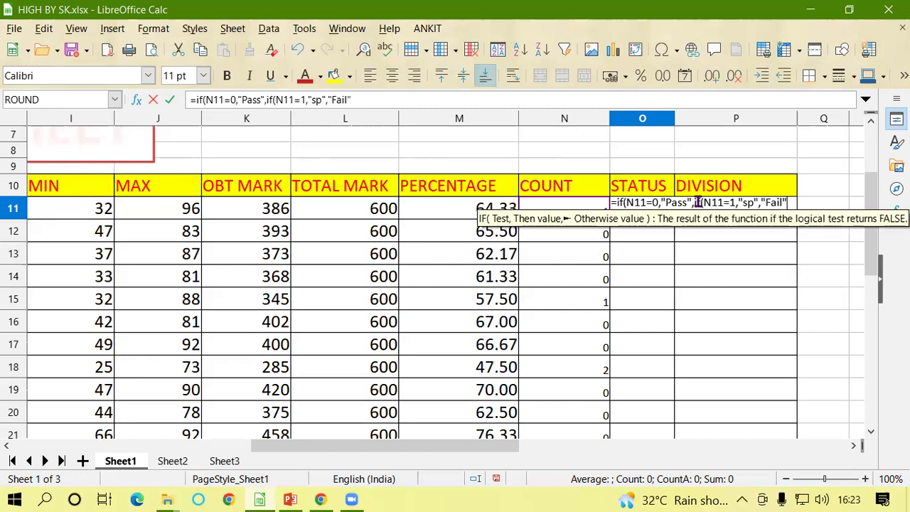
{"action": "type", "text": "))"}
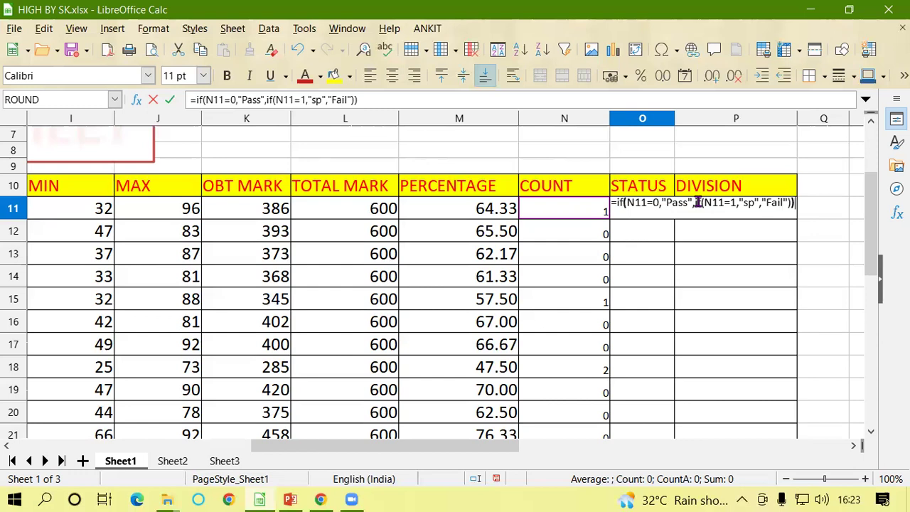
{"action": "key", "text": "Return"}
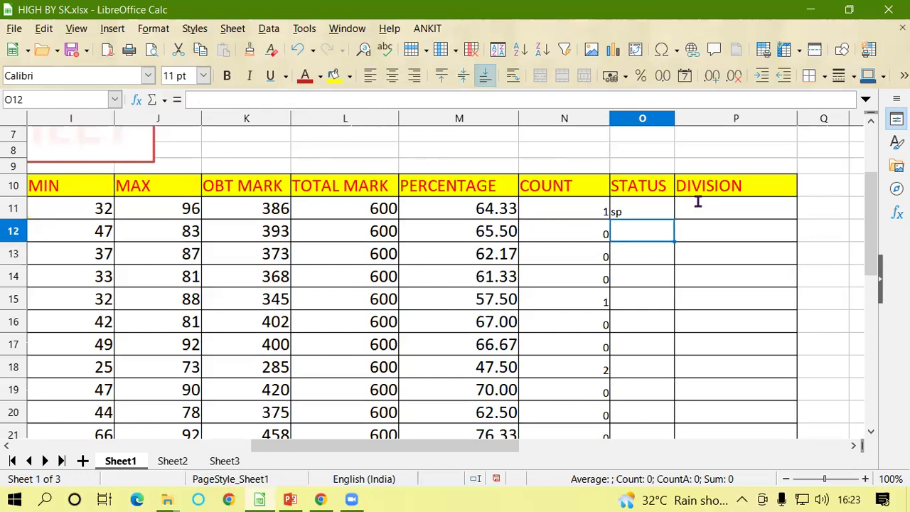
Fill the STATUS formula from O11 down through O25.
{"action": "left_click", "coordinate": [645, 206]}
{"action": "left_click", "coordinate": [572, 216]}
{"action": "left_click", "coordinate": [634, 215]}
{"action": "left_click_drag", "start_coordinate": [674, 218], "coordinate": [681, 376]}
{"action": "scroll", "coordinate": [687, 306], "scroll_direction": "up", "scroll_amount": 2}
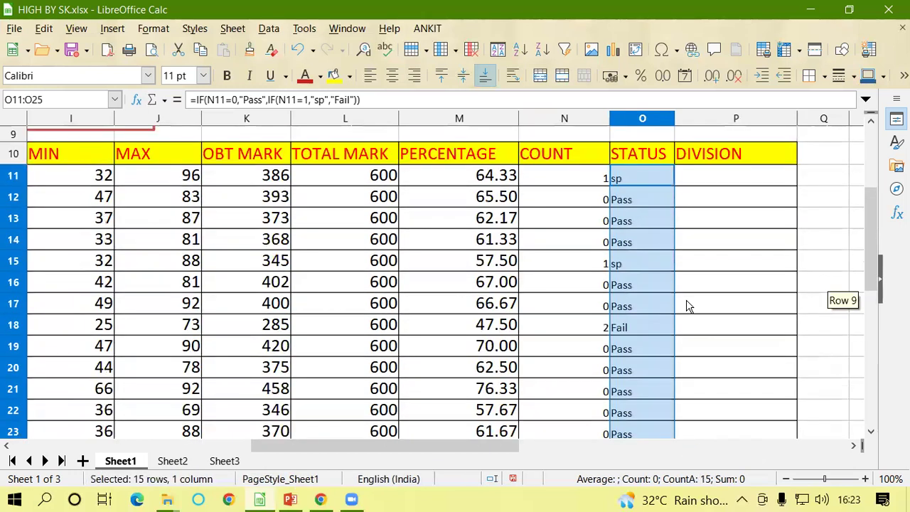
Compare the COUNT values with the STATUS results in rows 11, 12, 13, 15 and 18.
{"action": "left_click", "coordinate": [573, 178]}
{"action": "left_click", "coordinate": [621, 179]}
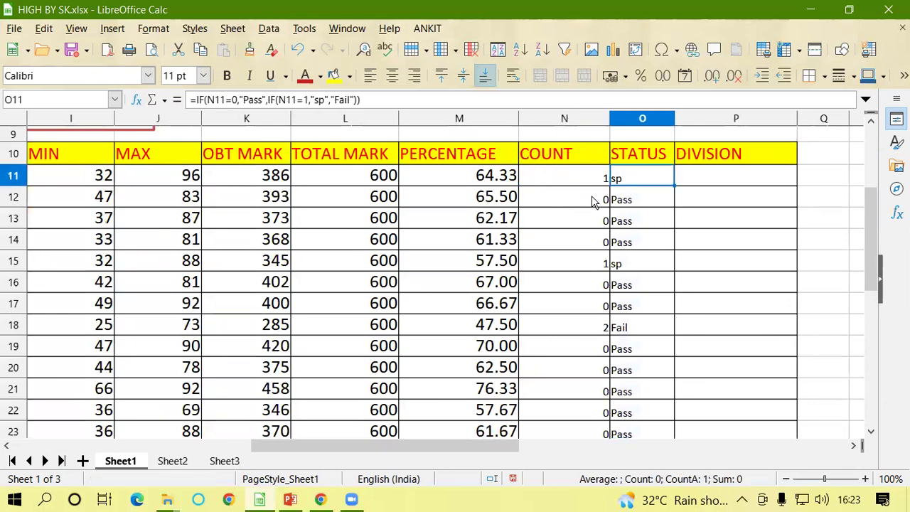
{"action": "left_click", "coordinate": [596, 201]}
{"action": "left_click", "coordinate": [621, 205]}
{"action": "left_click", "coordinate": [596, 222]}
{"action": "left_click", "coordinate": [642, 221]}
{"action": "left_click", "coordinate": [605, 263]}
{"action": "left_click", "coordinate": [637, 265]}
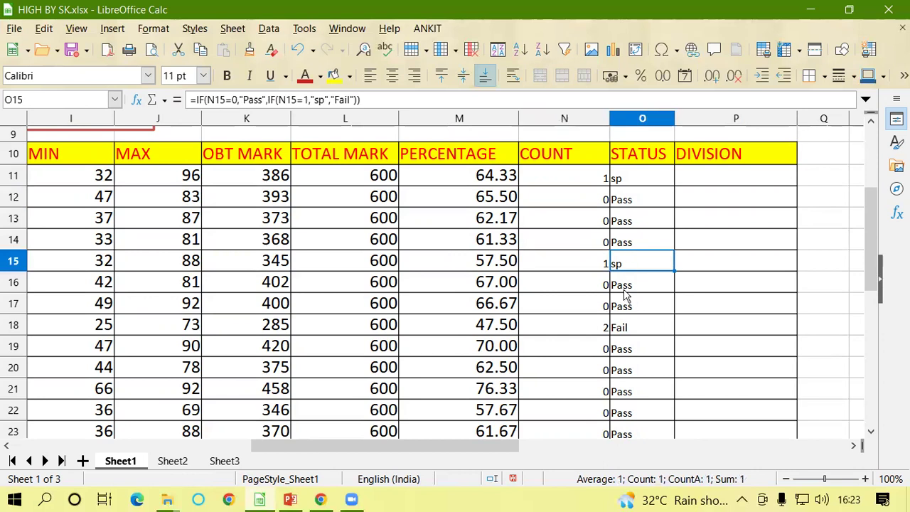
{"action": "left_click", "coordinate": [598, 329]}
{"action": "left_click", "coordinate": [640, 331]}
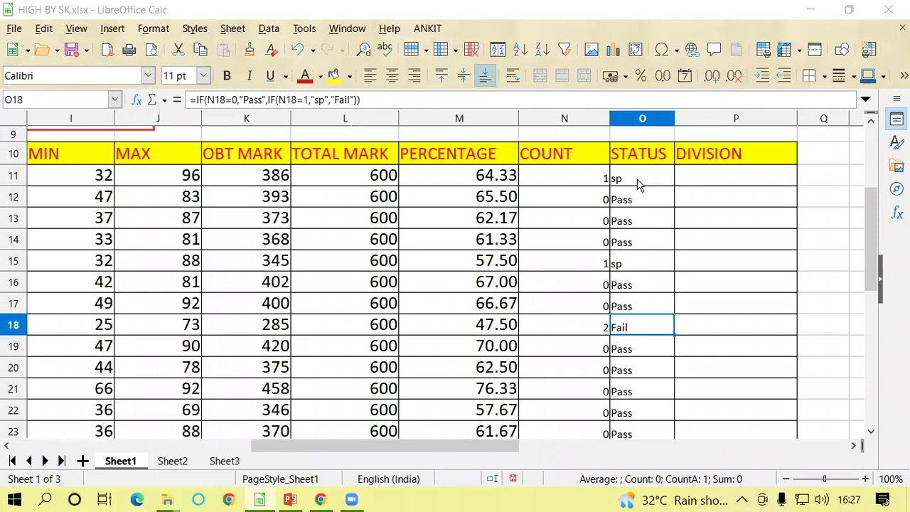
{"action": "left_click", "coordinate": [666, 174]}
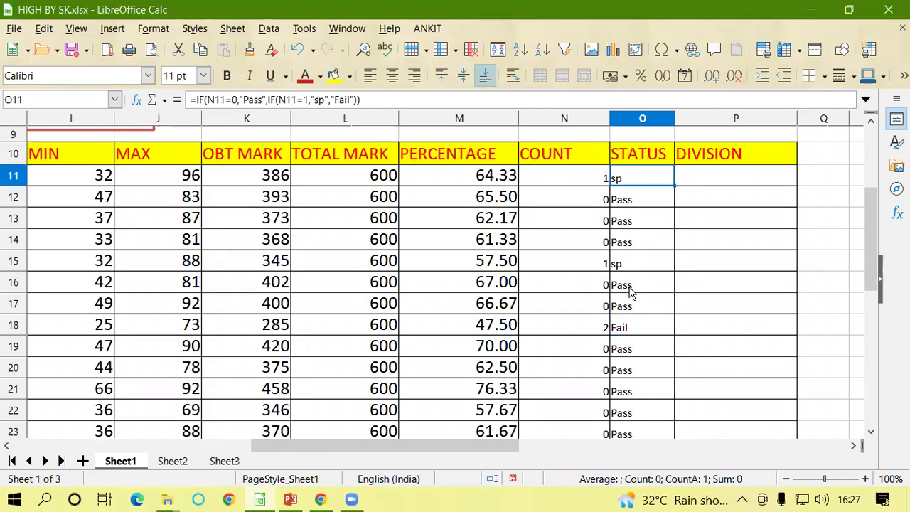
Start an IF formula in DIVISION cell P11 that tests M11>=60 and returns "First" when true.
{"action": "left_click", "coordinate": [701, 177]}
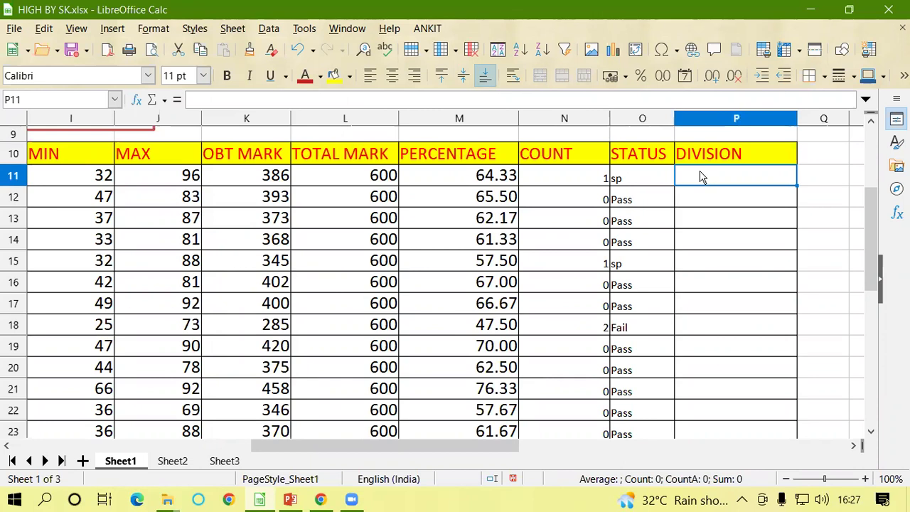
{"action": "type", "text": "="}
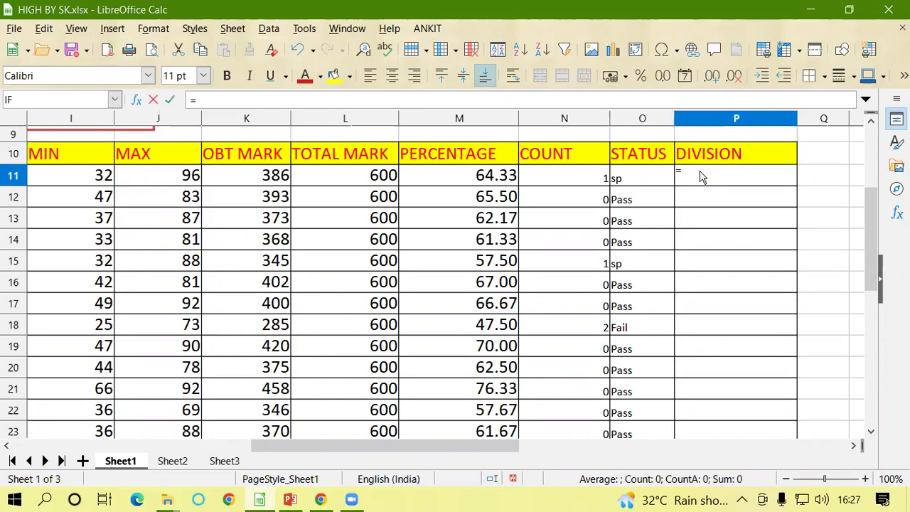
{"action": "type", "text": "if"}
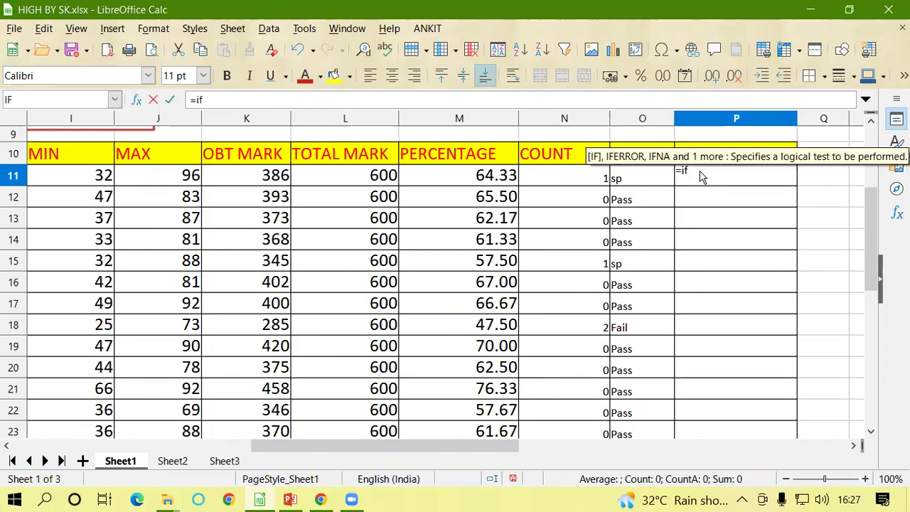
{"action": "type", "text": "("}
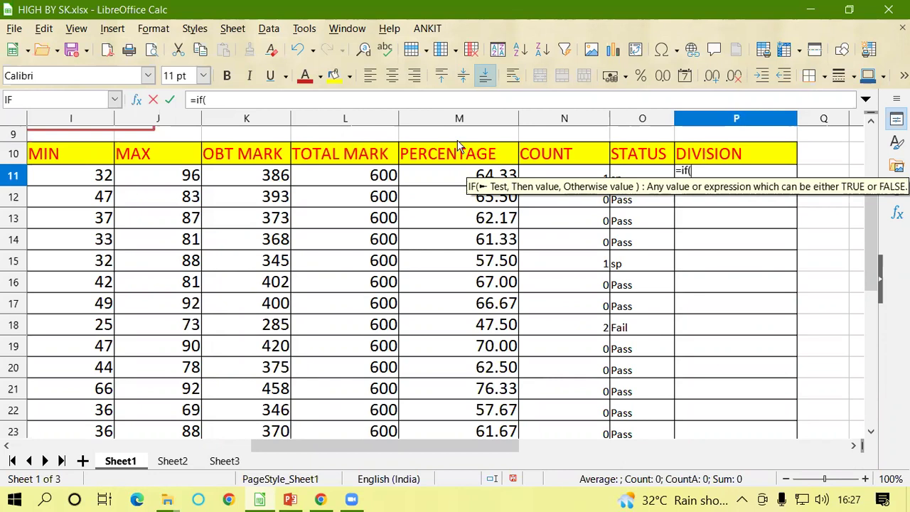
{"action": "left_click", "coordinate": [442, 179]}
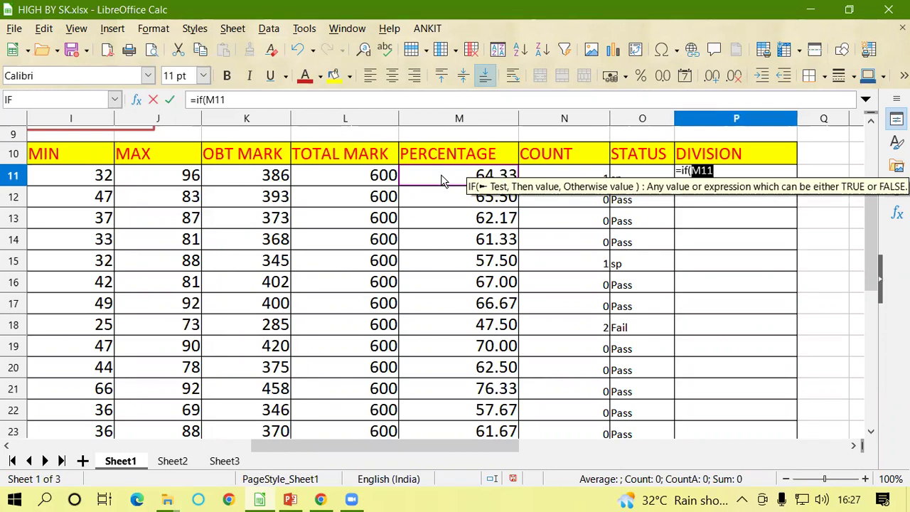
{"action": "left_click", "coordinate": [717, 171]}
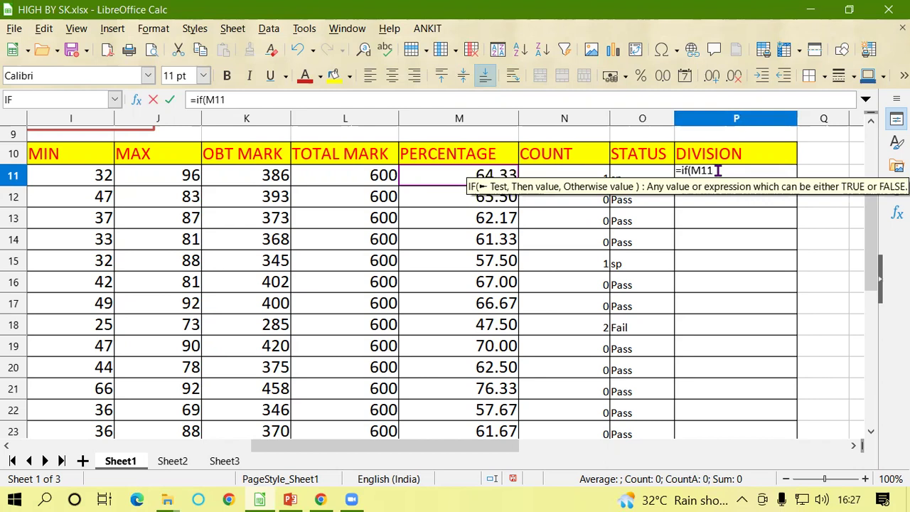
{"action": "type", "text": ">=6"}
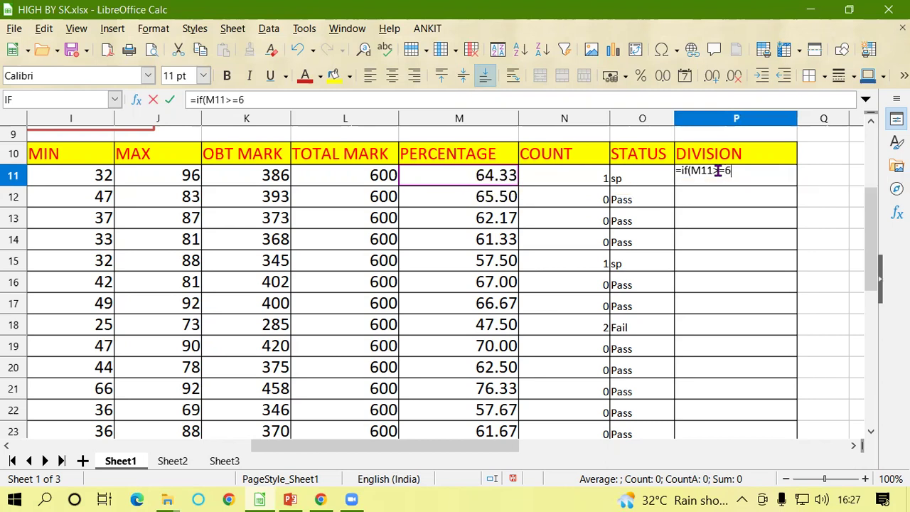
{"action": "type", "text": "0,"}
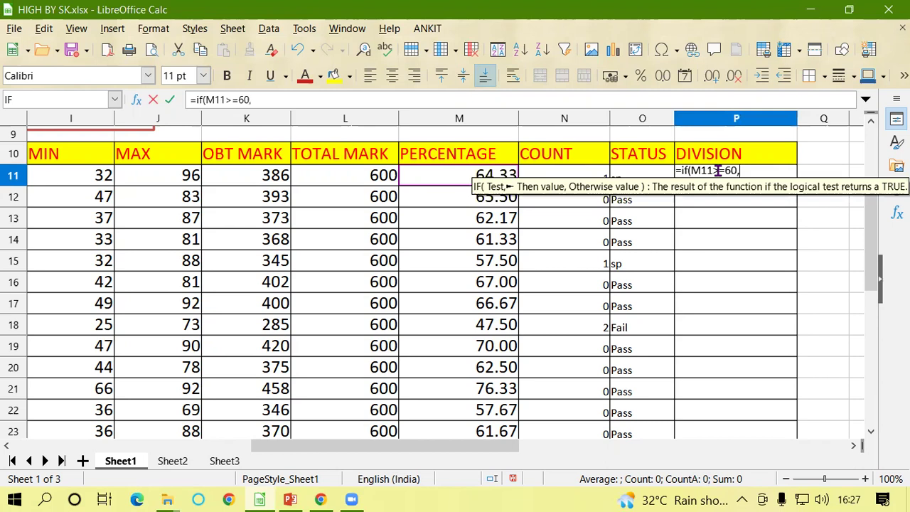
{"action": "type", "text": "\"First"}
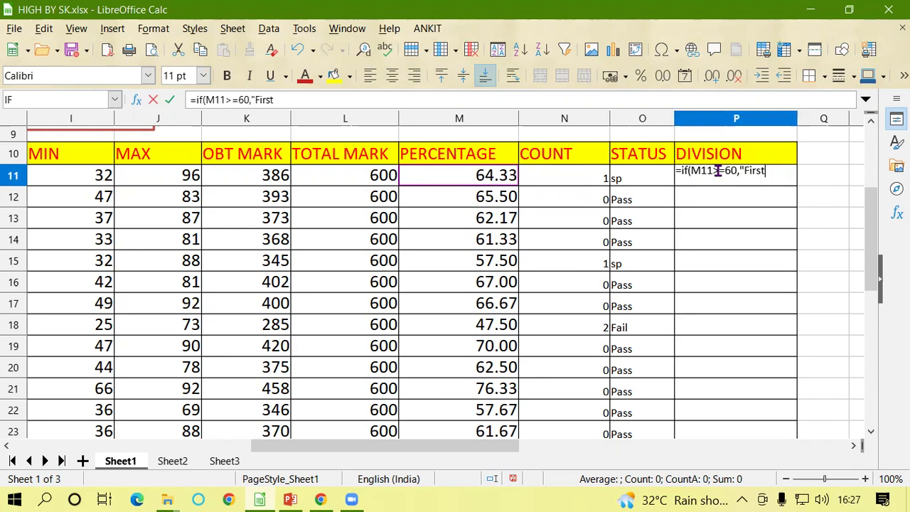
{"action": "type", "text": "\""}
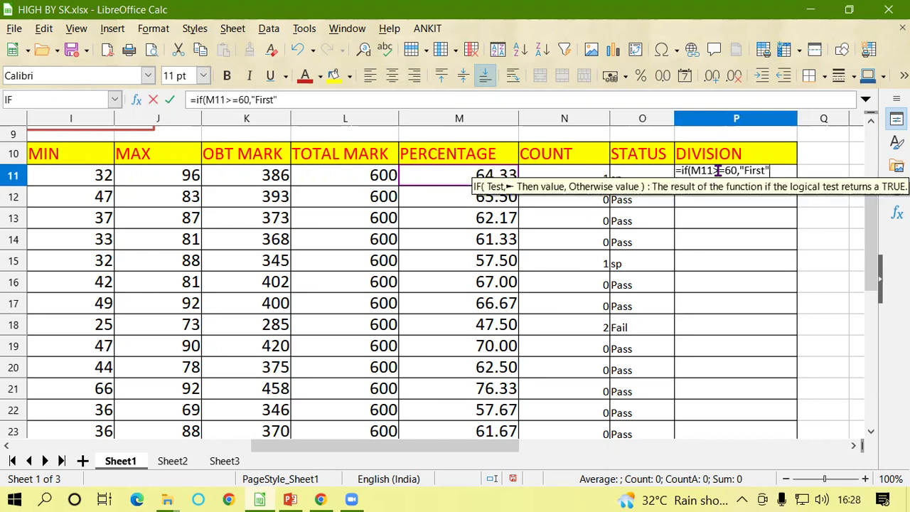
{"action": "type", "text": ","}
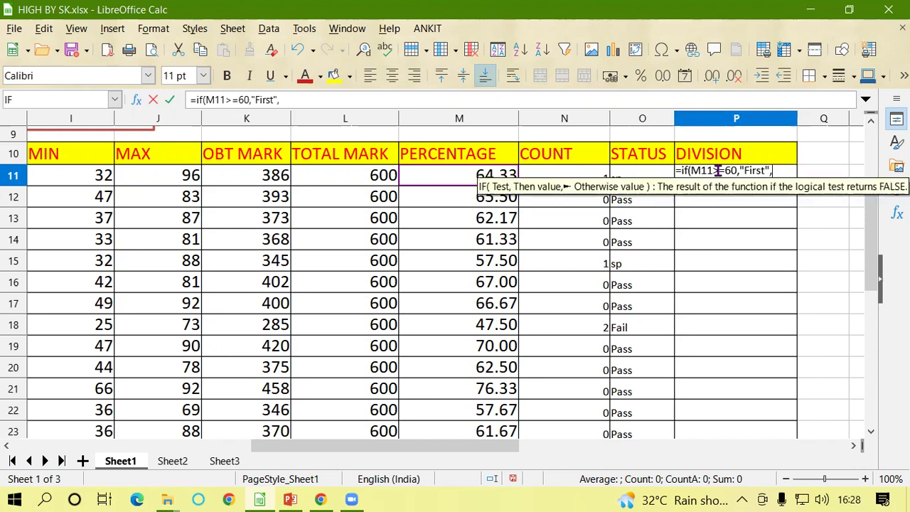
Nest a second IF in the P11 formula that tests M11>=50 and returns "Second" when true.
{"action": "type", "text": "if"}
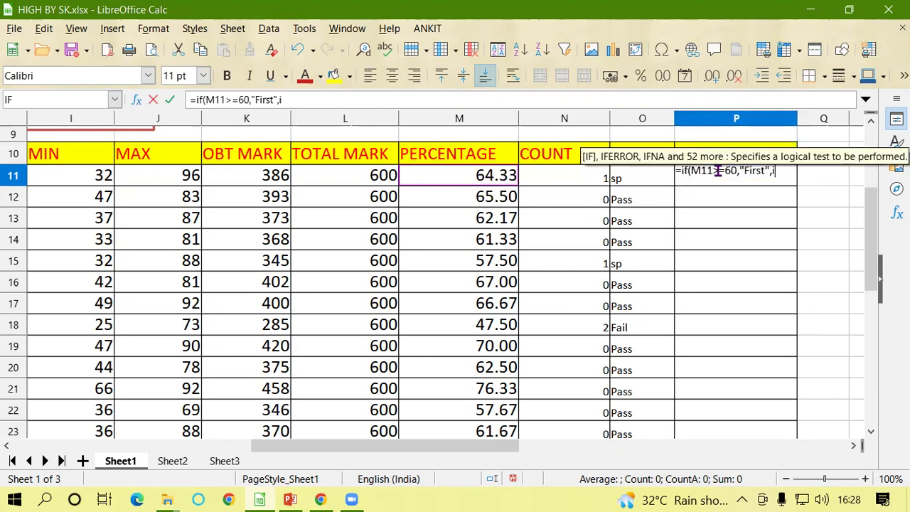
{"action": "type", "text": "("}
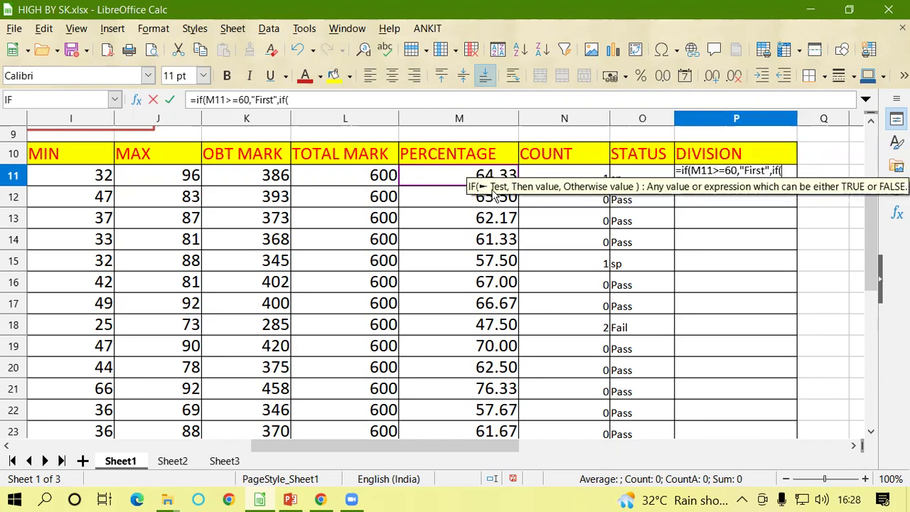
{"action": "left_click", "coordinate": [427, 183]}
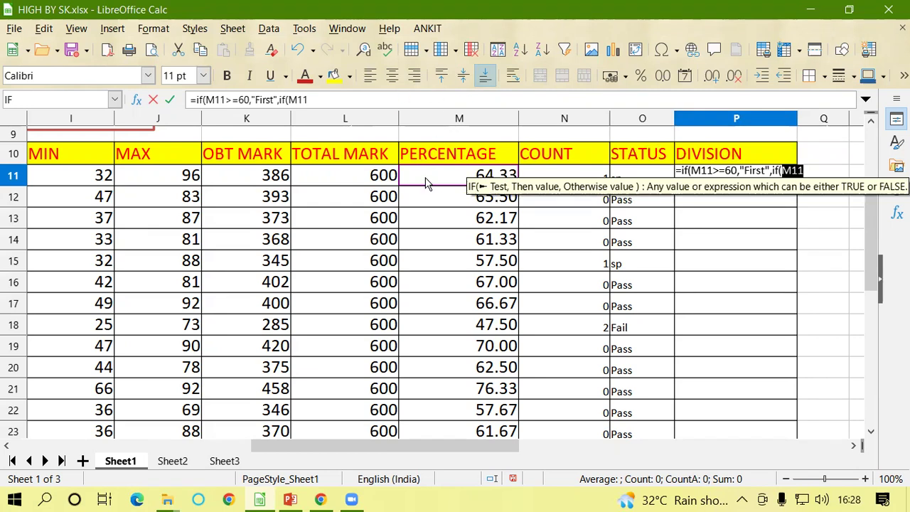
{"action": "type", "text": ">="}
{"action": "type", "text": "50"}
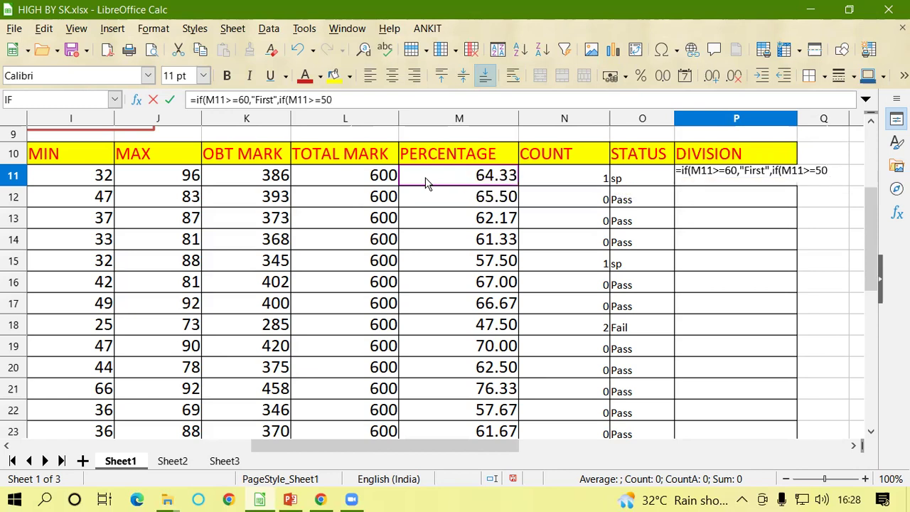
{"action": "type", "text": ",\"Second"}
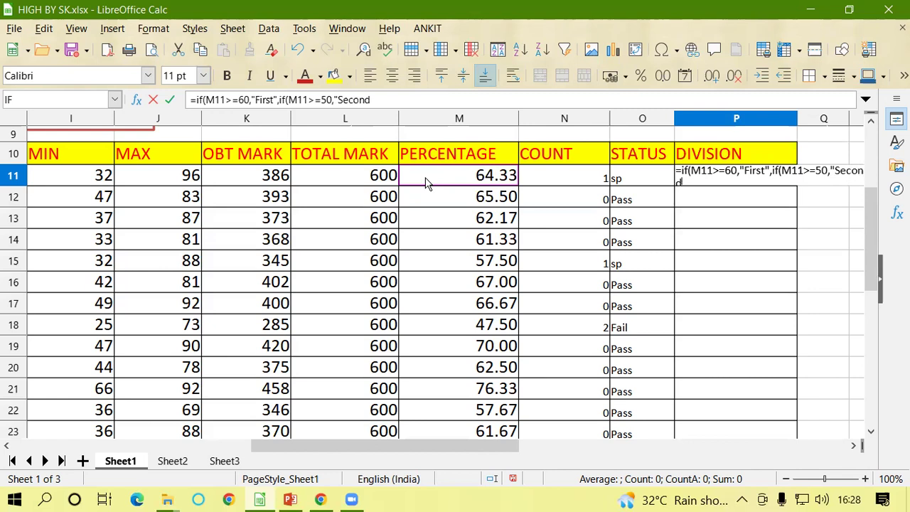
{"action": "type", "text": "\""}
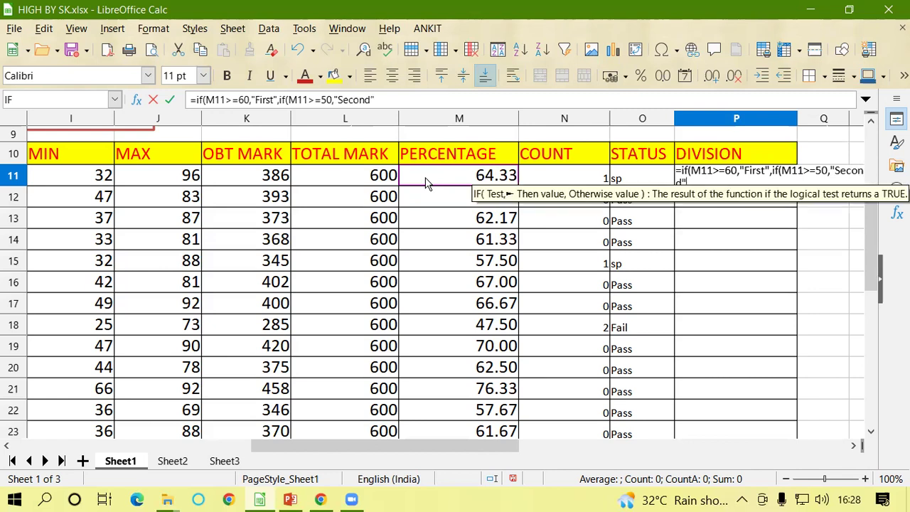
{"action": "type", "text": ","}
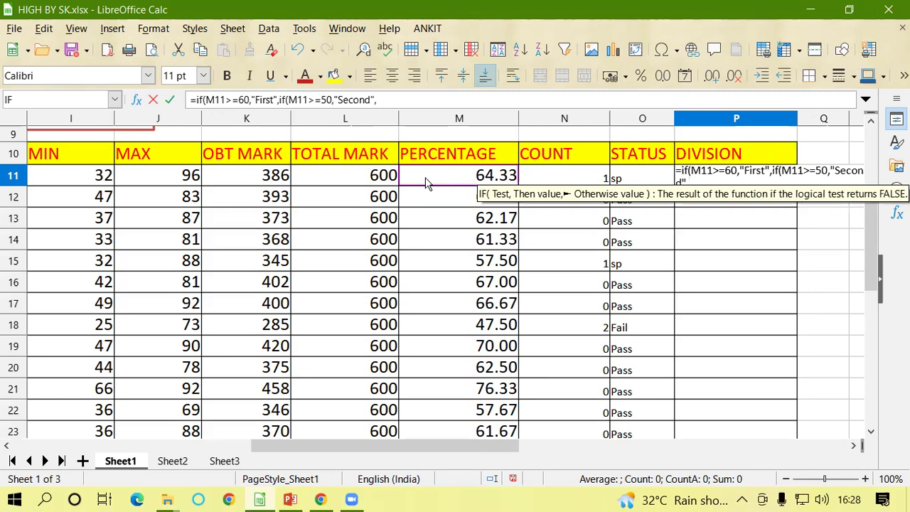
Nest a third IF in the P11 formula that tests M11>=33 and returns "Third" when true.
{"action": "type", "text": "if"}
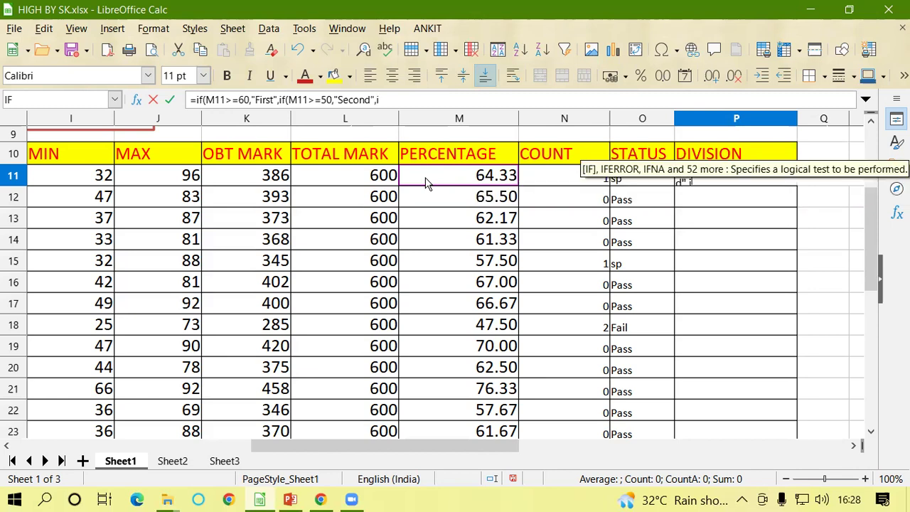
{"action": "type", "text": "("}
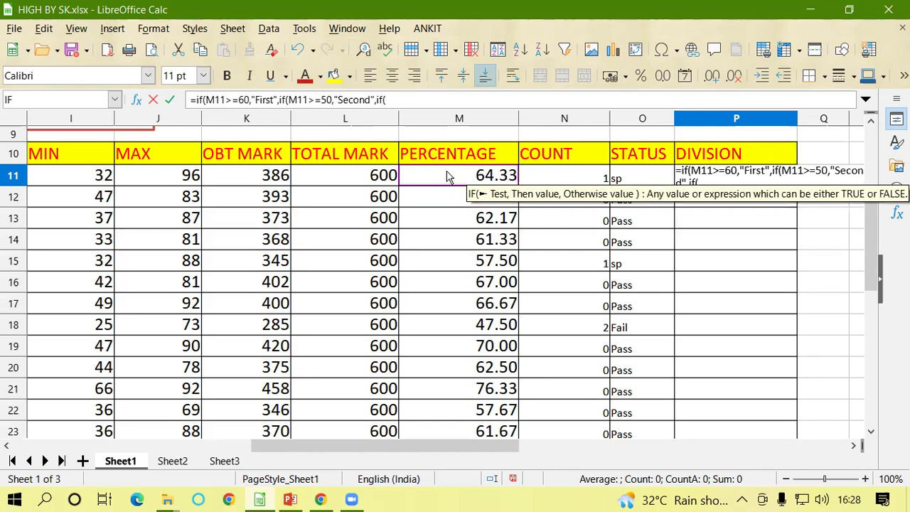
{"action": "left_click", "coordinate": [448, 176]}
{"action": "type", "text": ">"}
{"action": "type", "text": "="}
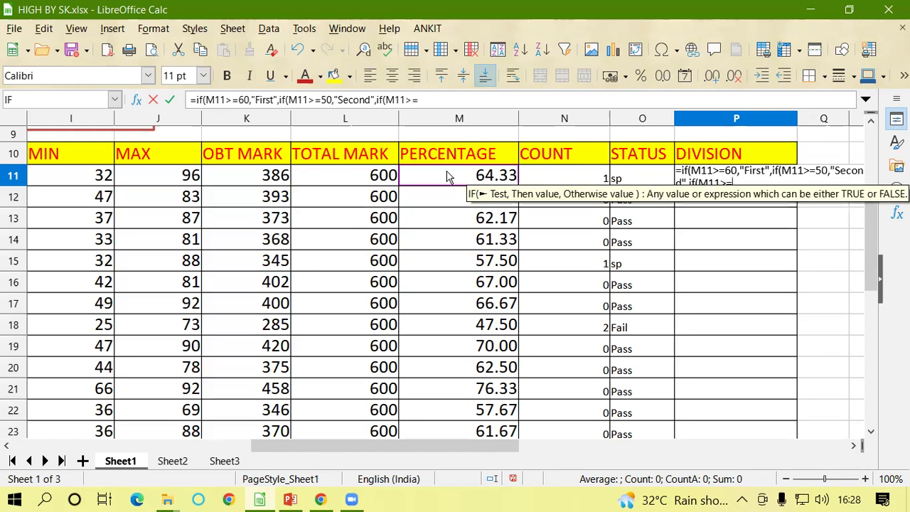
{"action": "type", "text": "33,\""}
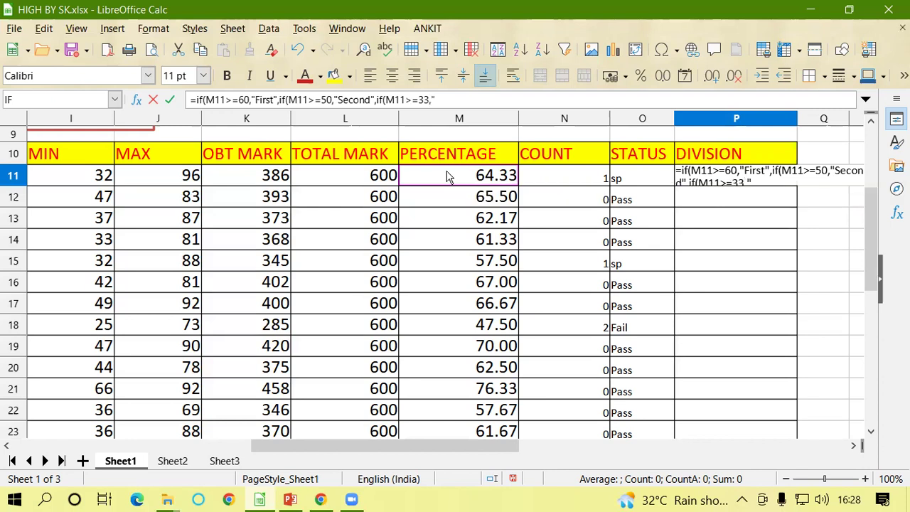
{"action": "type", "text": "Third\","}
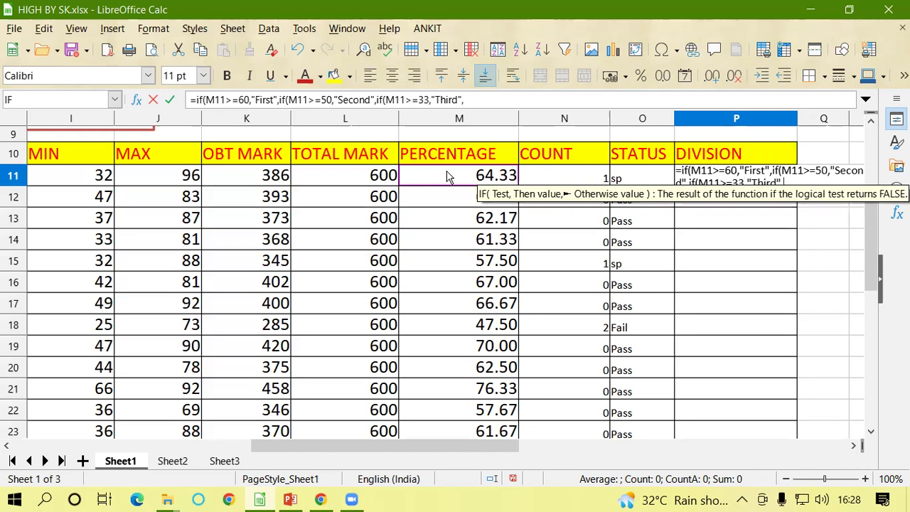
Complete the P11 DIVISION formula with "Fail" as the otherwise value, closing all three IF functions.
{"action": "type", "text": "\"F"}
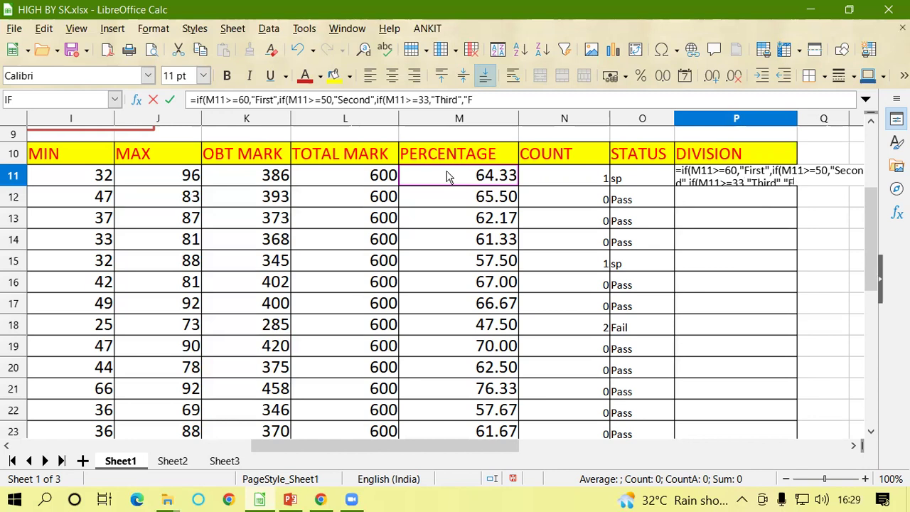
{"action": "type", "text": ",\"Fail\""}
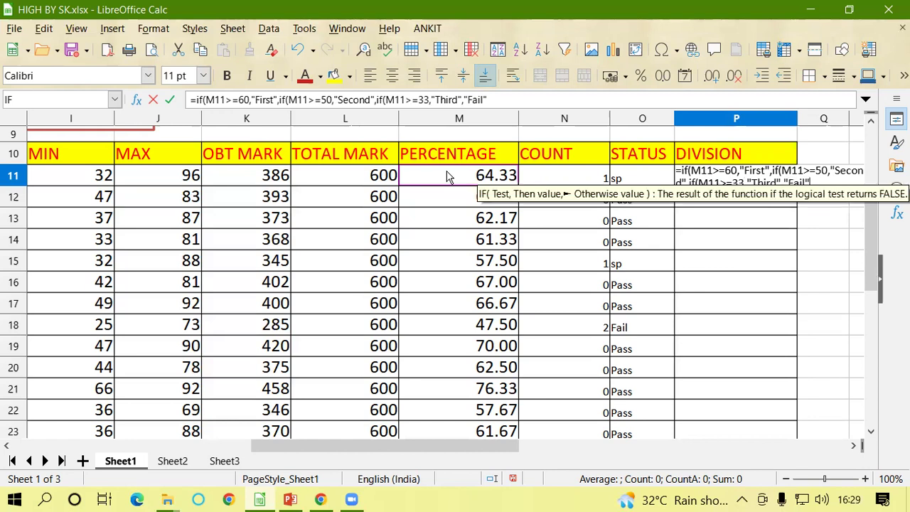
{"action": "type", "text": ")))"}
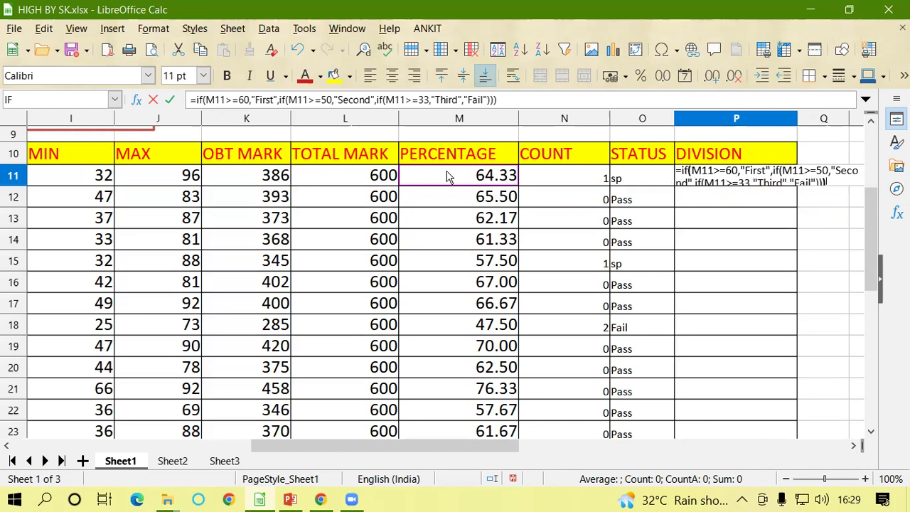
{"action": "key", "text": "Return"}
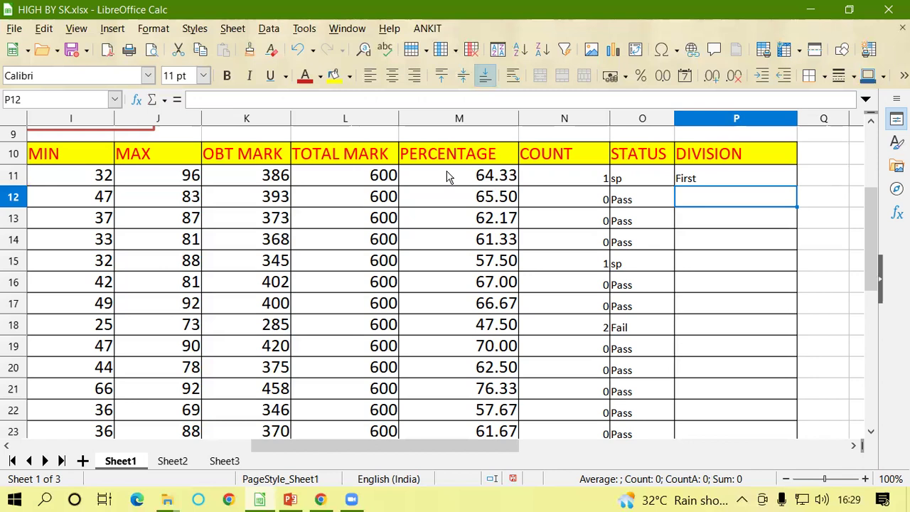
Fill the DIVISION formula from P11 down through P25.
{"action": "left_click", "coordinate": [480, 183]}
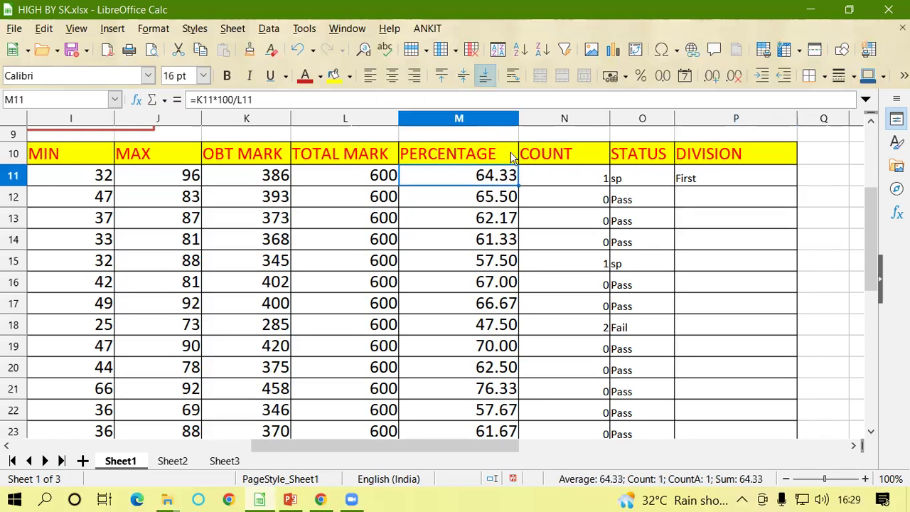
{"action": "left_click", "coordinate": [727, 183]}
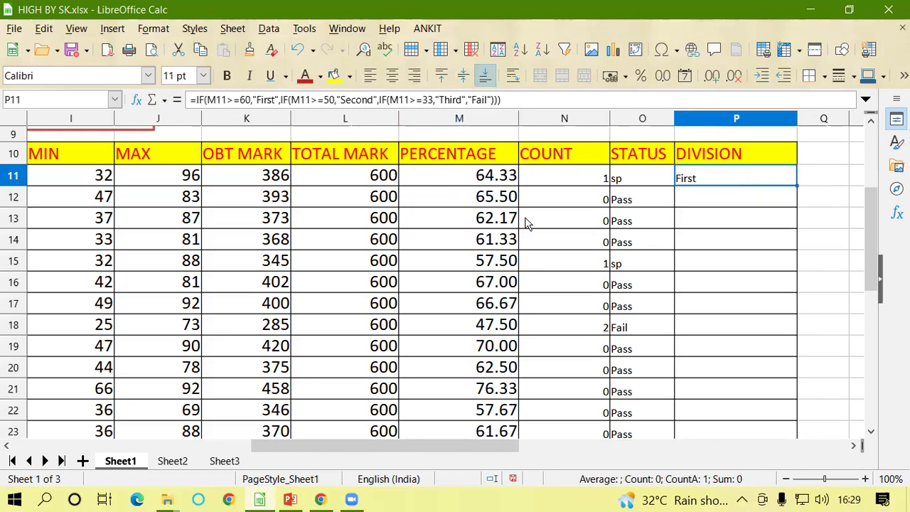
{"action": "left_click_drag", "start_coordinate": [796, 186], "coordinate": [809, 427]}
{"action": "scroll", "coordinate": [712, 285], "scroll_direction": "up", "scroll_amount": 2}
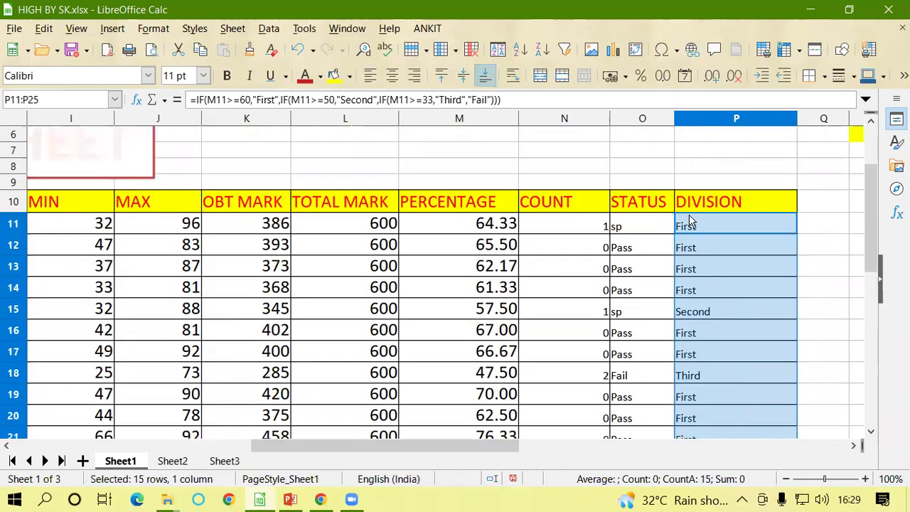
Check the DIVISION results down column P against the PERCENTAGE values, including row 15.
{"action": "left_click", "coordinate": [695, 228]}
{"action": "left_click", "coordinate": [696, 249]}
{"action": "scroll", "coordinate": [695, 274], "scroll_direction": "down", "scroll_amount": 1}
{"action": "left_click", "coordinate": [695, 268]}
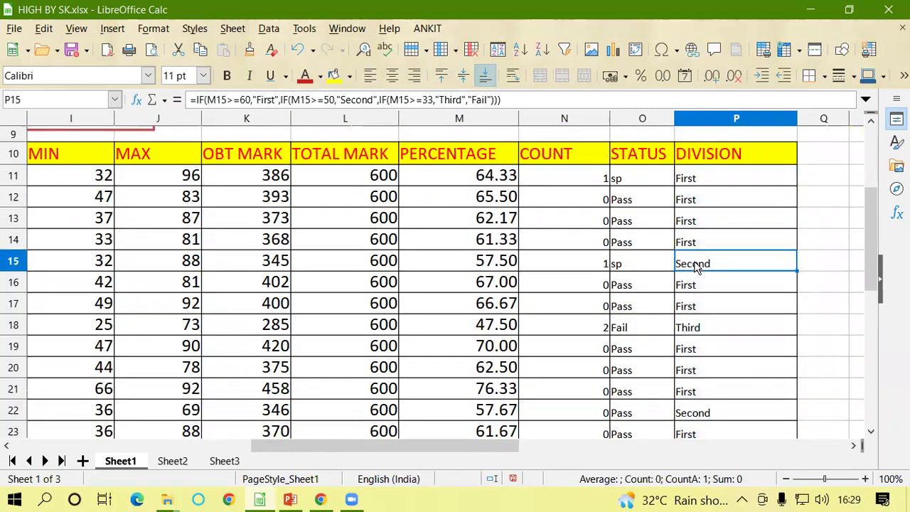
{"action": "left_click", "coordinate": [459, 269]}
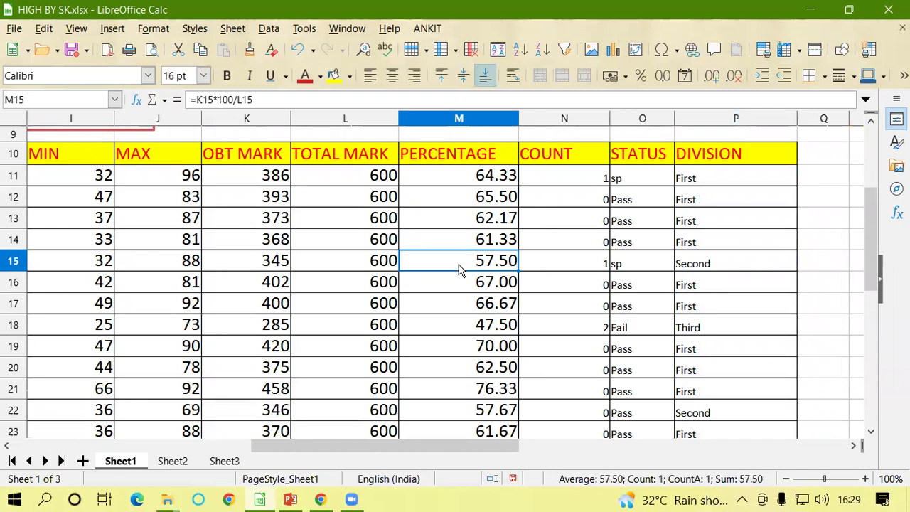
{"action": "left_click", "coordinate": [721, 270]}
{"action": "scroll", "coordinate": [717, 313], "scroll_direction": "down", "scroll_amount": 2}
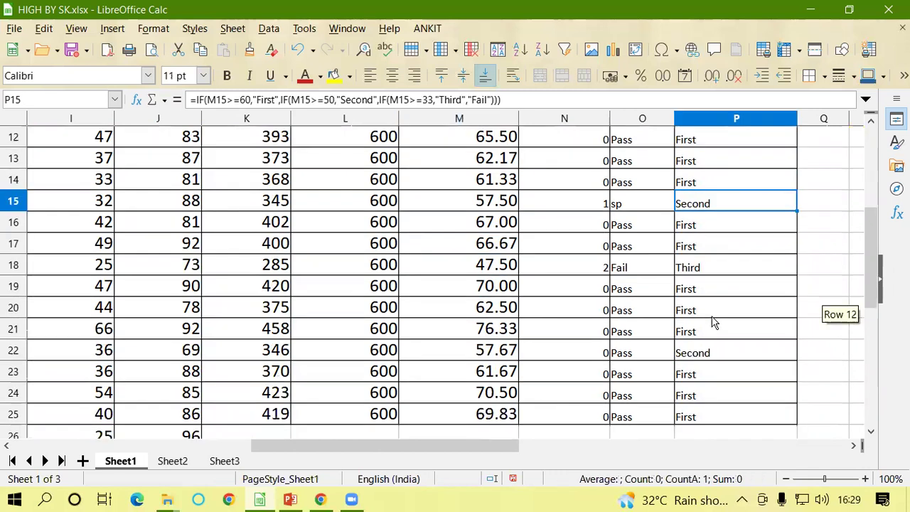
{"action": "left_click", "coordinate": [697, 350]}
{"action": "scroll", "coordinate": [701, 313], "scroll_direction": "up", "scroll_amount": 2}
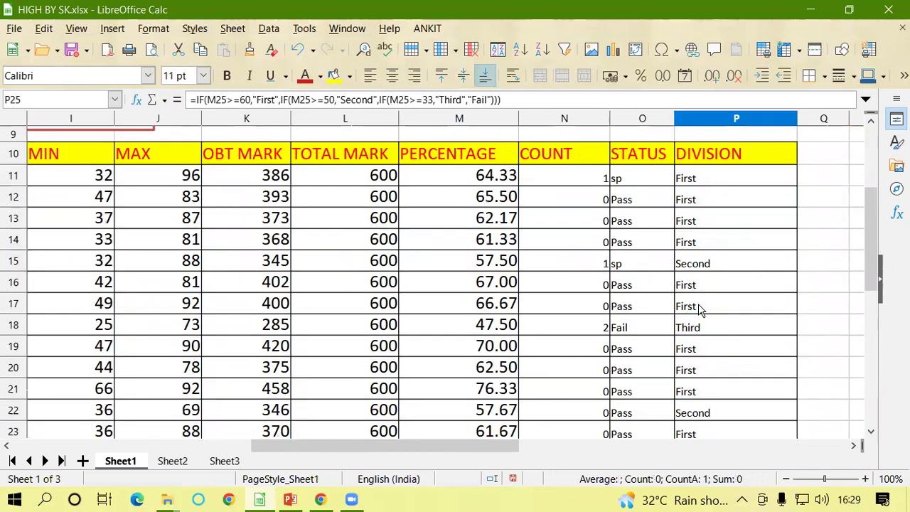
{"action": "left_click", "coordinate": [686, 181]}
{"action": "left_click", "coordinate": [692, 205]}
{"action": "left_click", "coordinate": [691, 226]}
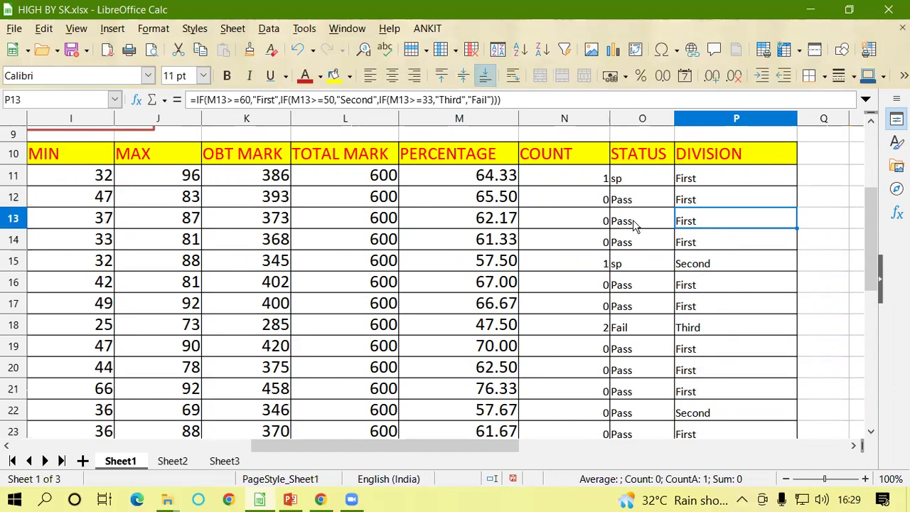
Copy the full text of the nested IF formula in DIVISION cell P11.
{"action": "left_click", "coordinate": [697, 183]}
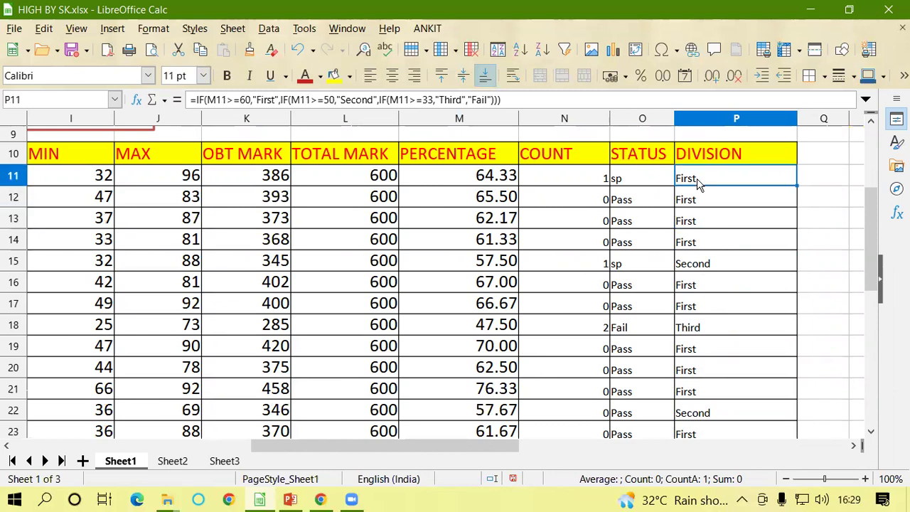
{"action": "double_click", "coordinate": [697, 183]}
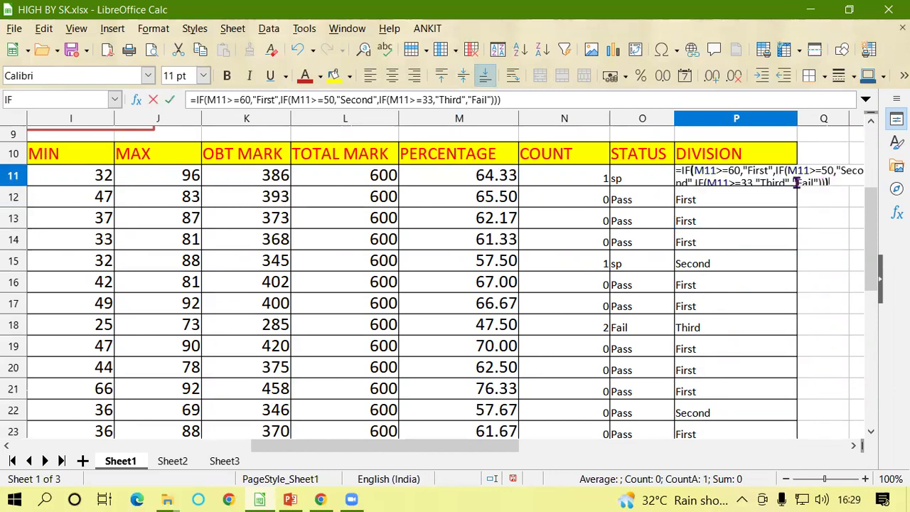
{"action": "left_click_drag", "start_coordinate": [831, 182], "coordinate": [664, 172]}
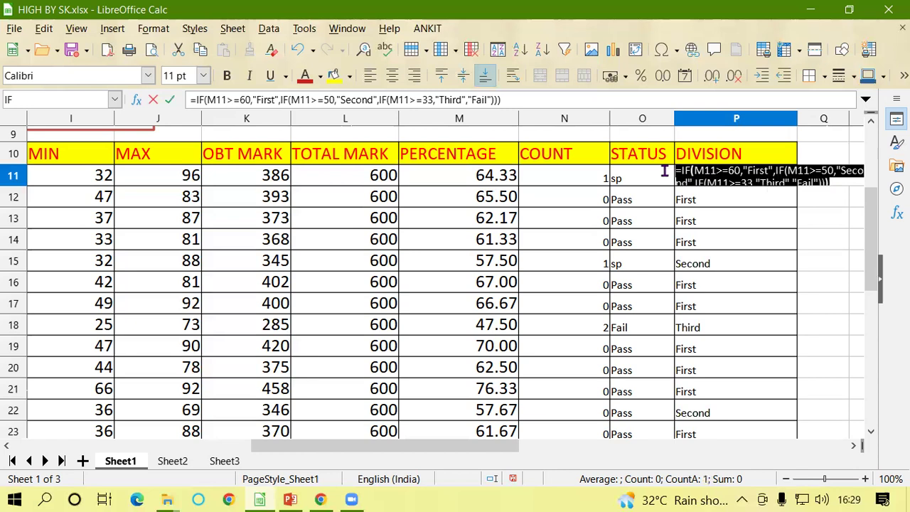
{"action": "left_click", "coordinate": [735, 171]}
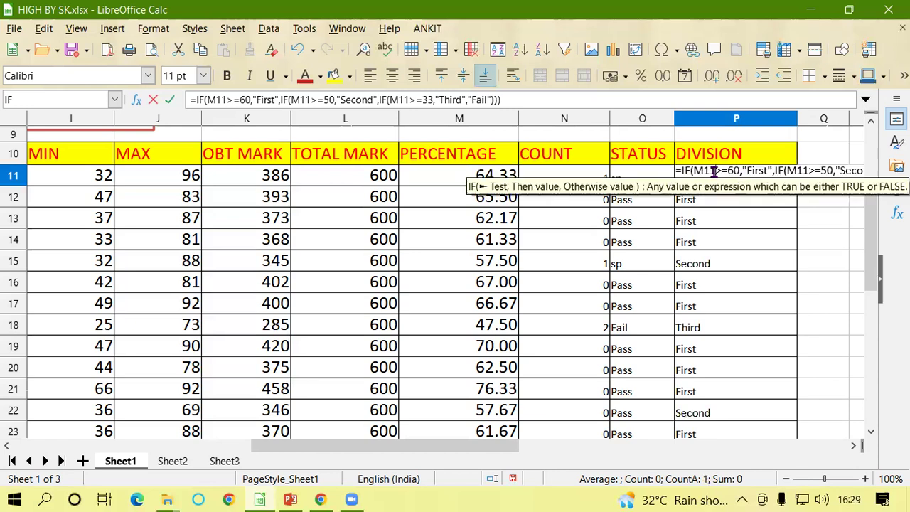
{"action": "left_click_drag", "start_coordinate": [677, 171], "coordinate": [863, 186]}
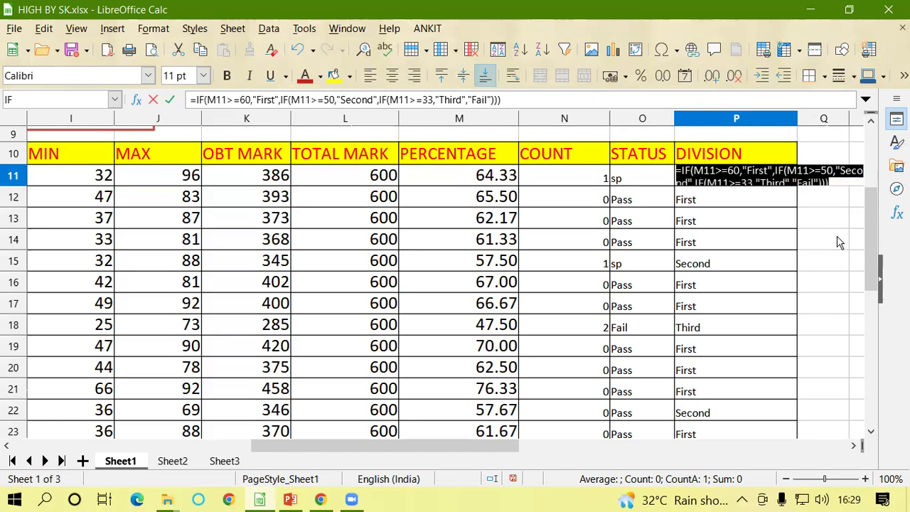
{"action": "key", "text": "ctrl+c"}
Launch Microsoft Word with the winword command and create a blank document.
{"action": "key", "text": "super+r"}
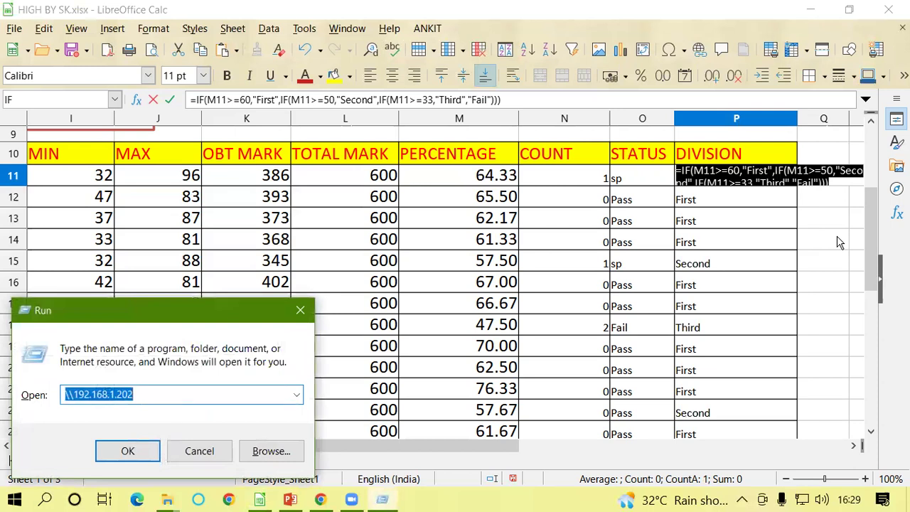
{"action": "type", "text": "w"}
{"action": "key", "text": "Down"}
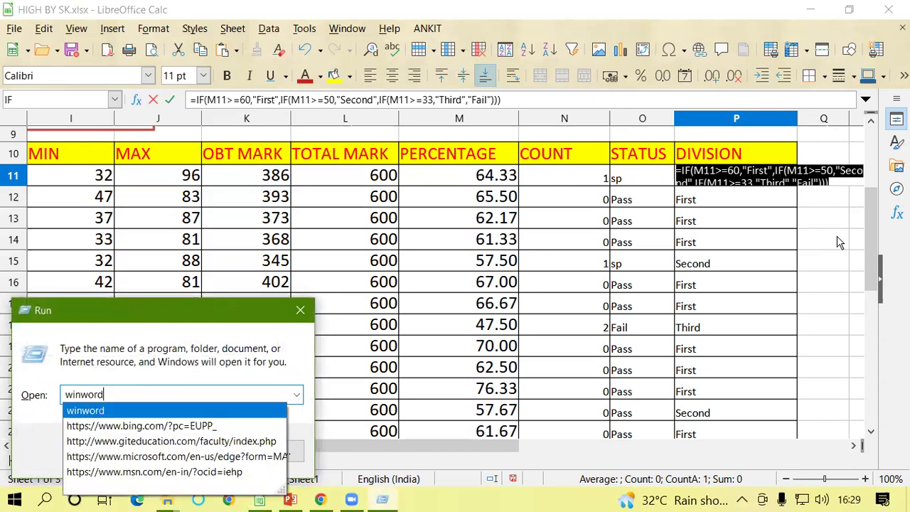
{"action": "key", "text": "Return"}
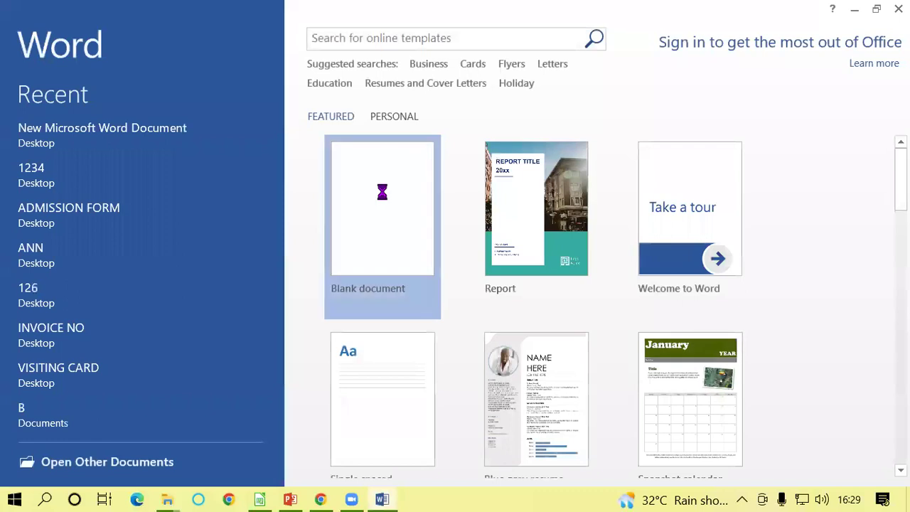
{"action": "left_click", "coordinate": [382, 196]}
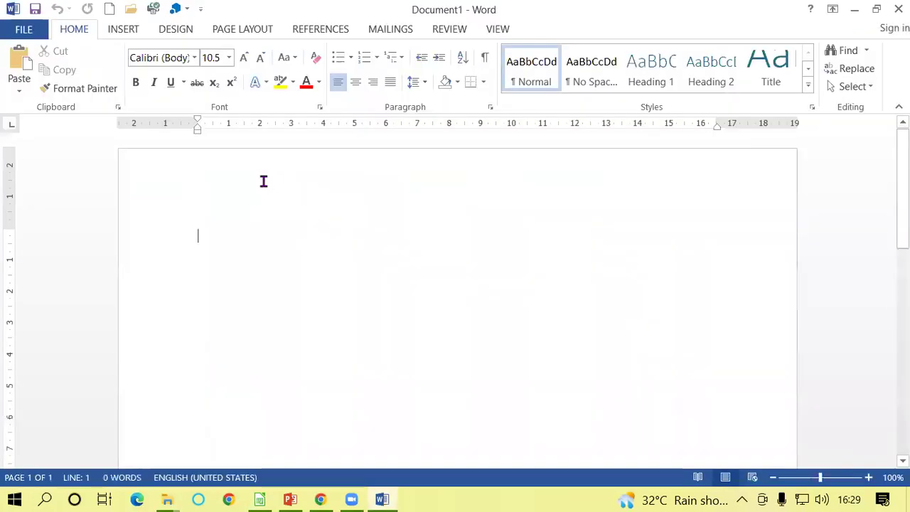
Paste the copied DIVISION formula into the Word document and accept the spacing suggestion for its first IF.
{"action": "key", "text": "ctrl+v"}
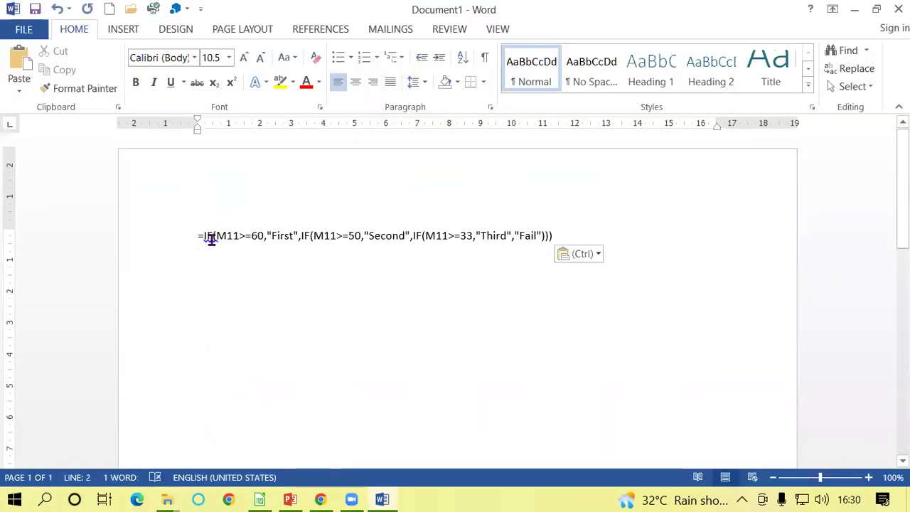
{"action": "right_click", "coordinate": [211, 238]}
{"action": "left_click", "coordinate": [236, 252]}
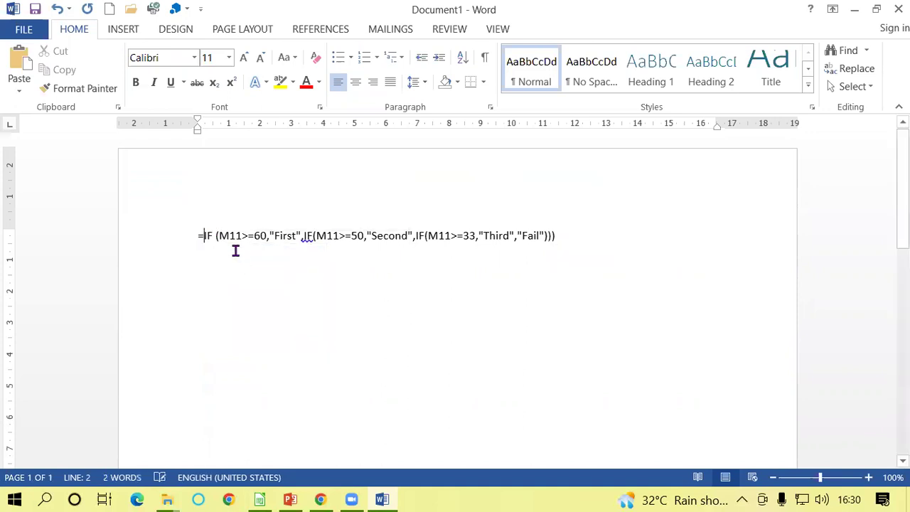
Enlarge the pasted DIVISION formula to 18 pt.
{"action": "left_click_drag", "start_coordinate": [571, 235], "coordinate": [184, 175]}
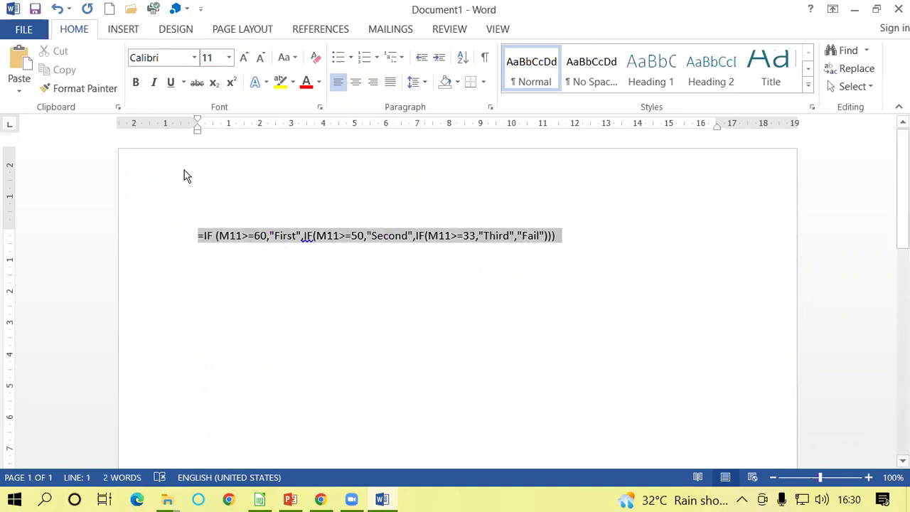
{"action": "left_click", "coordinate": [244, 58]}
{"action": "left_click", "coordinate": [244, 57]}
{"action": "left_click", "coordinate": [244, 57]}
{"action": "left_click", "coordinate": [244, 58]}
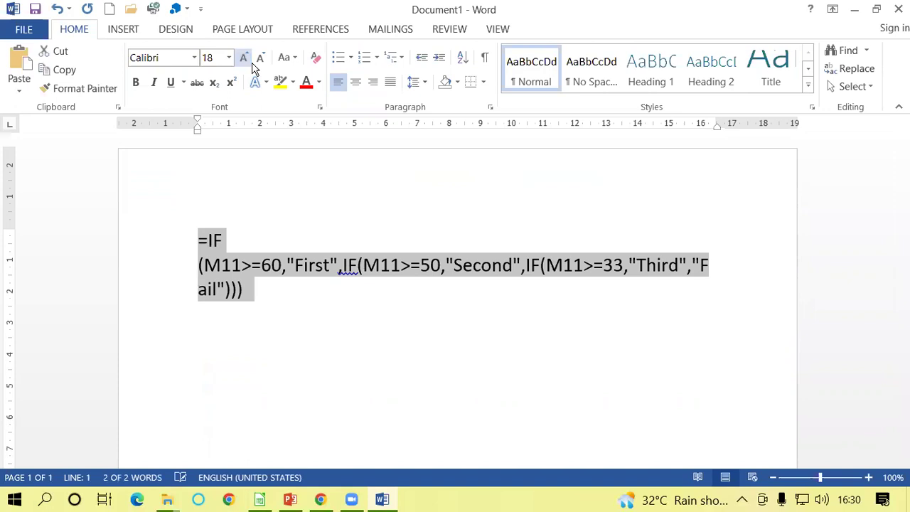
{"action": "left_click", "coordinate": [288, 280]}
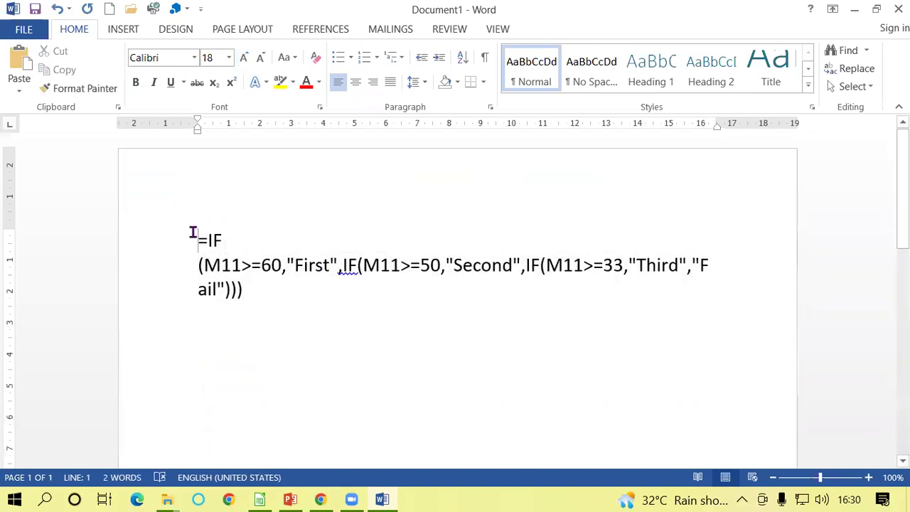
Reduce all of the document's text to a font size of 14 pt.
{"action": "key", "text": "ctrl+a"}
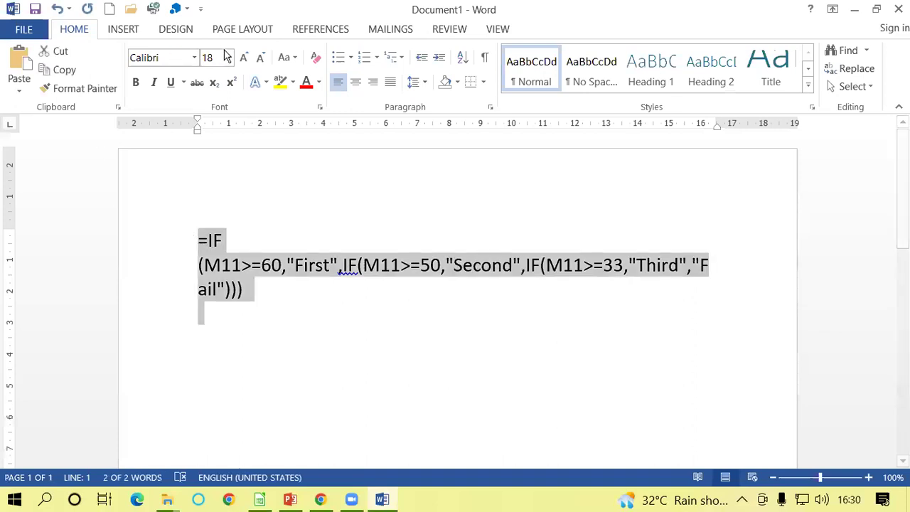
{"action": "left_click", "coordinate": [261, 58]}
{"action": "left_click", "coordinate": [261, 58]}
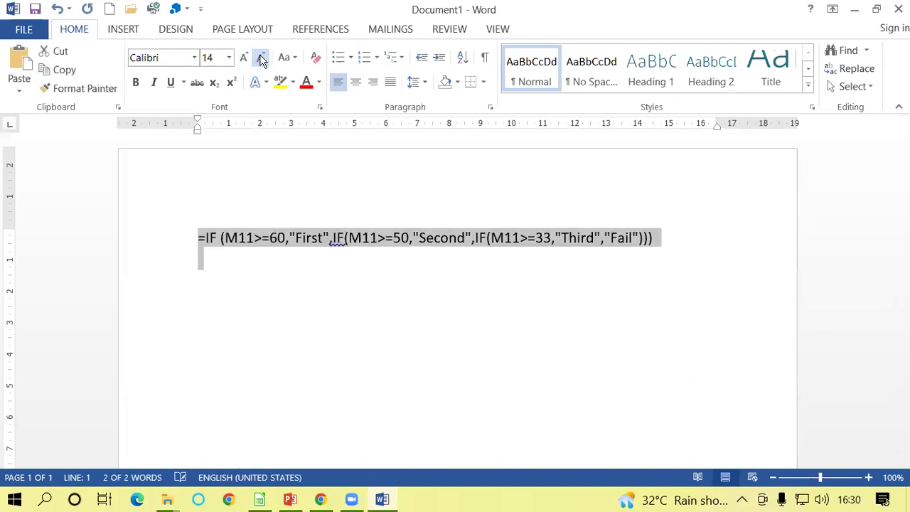
{"action": "left_click", "coordinate": [609, 291]}
Insert an empty line above the DIVISION formula and place the cursor in it.
{"action": "left_click", "coordinate": [197, 237]}
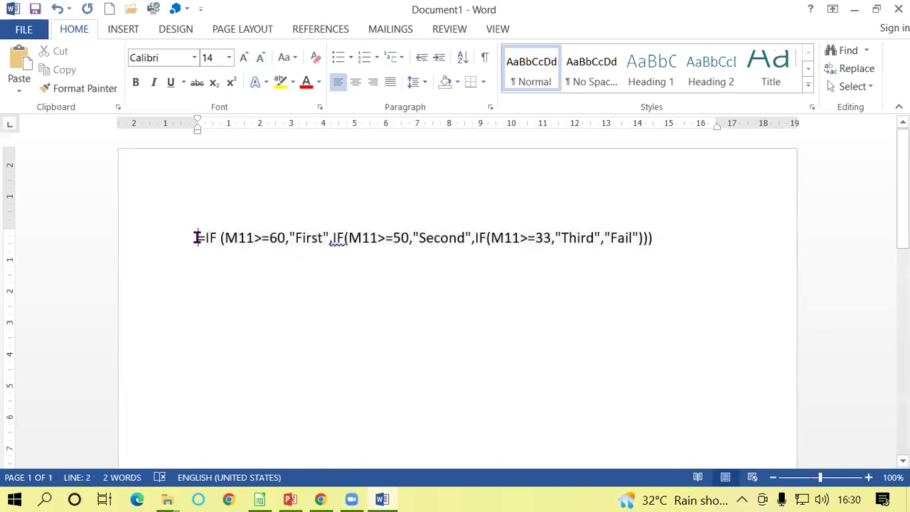
{"action": "key", "text": "Return"}
{"action": "left_click", "coordinate": [193, 236]}
Copy the STATUS formula from cell O11 in LibreOffice Calc and paste it above the DIVISION formula in the Word document.
{"action": "left_click", "coordinate": [261, 501]}
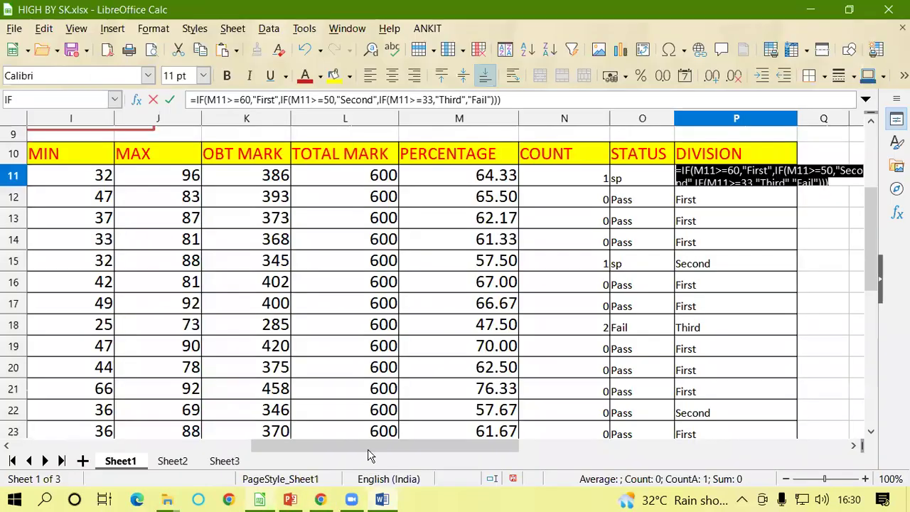
{"action": "key", "text": "Return"}
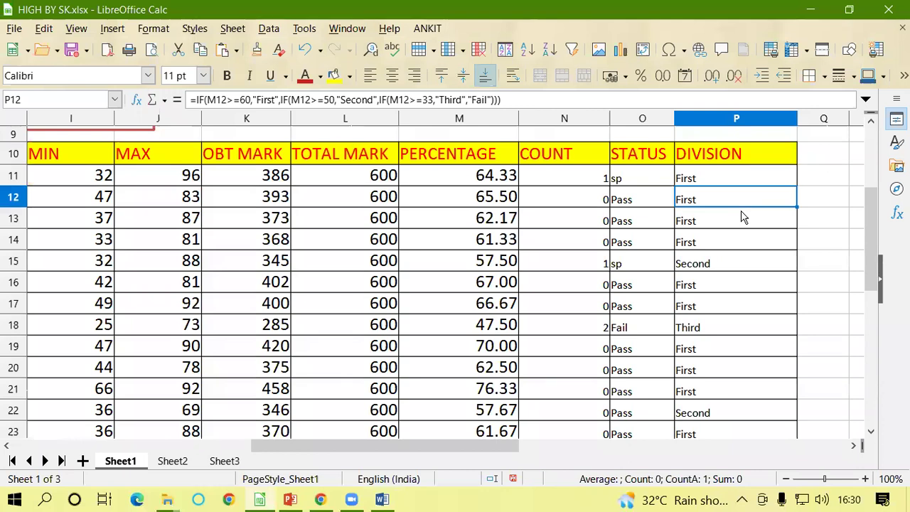
{"action": "double_click", "coordinate": [637, 177]}
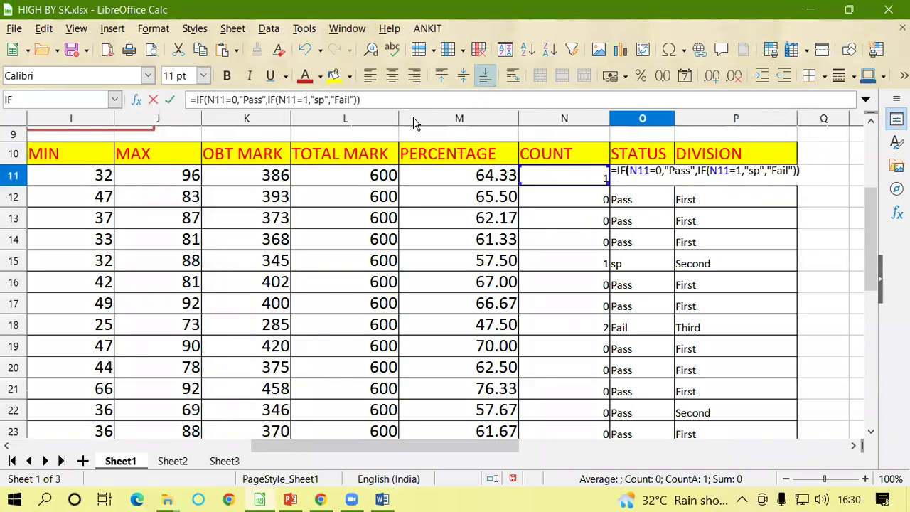
{"action": "left_click_drag", "start_coordinate": [378, 100], "coordinate": [161, 98]}
{"action": "key", "text": "ctrl+c"}
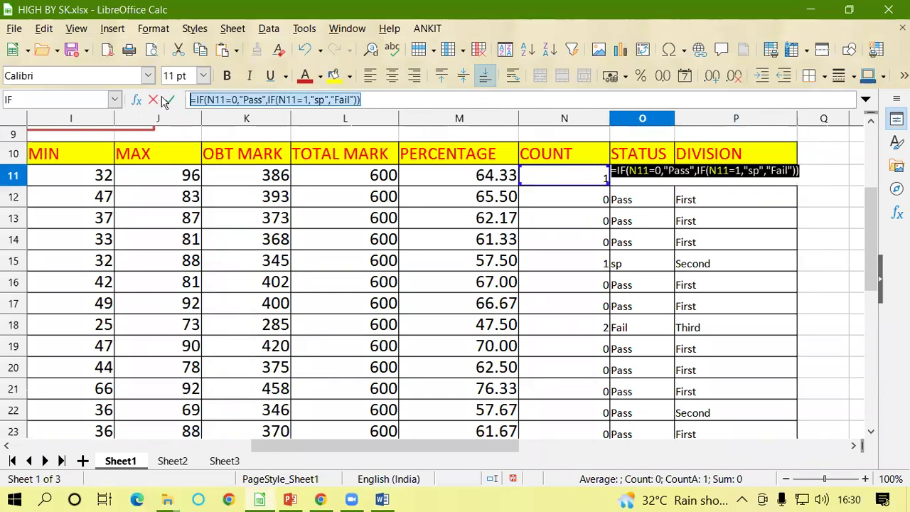
{"action": "left_click", "coordinate": [388, 500]}
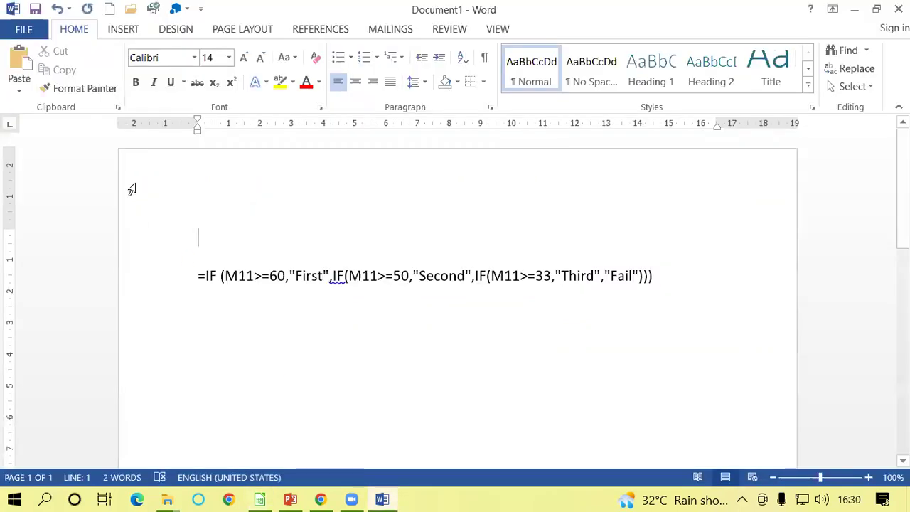
{"action": "key", "text": "ctrl+v"}
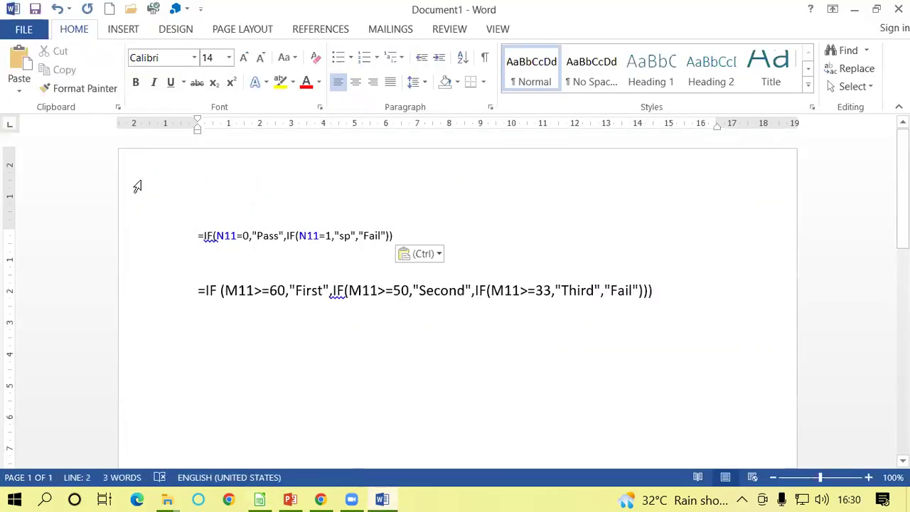
Accept the grammar checker's spacing suggestions for both IFs in the STATUS formula.
{"action": "left_click", "coordinate": [213, 238]}
{"action": "right_click", "coordinate": [216, 242]}
{"action": "left_click", "coordinate": [238, 254]}
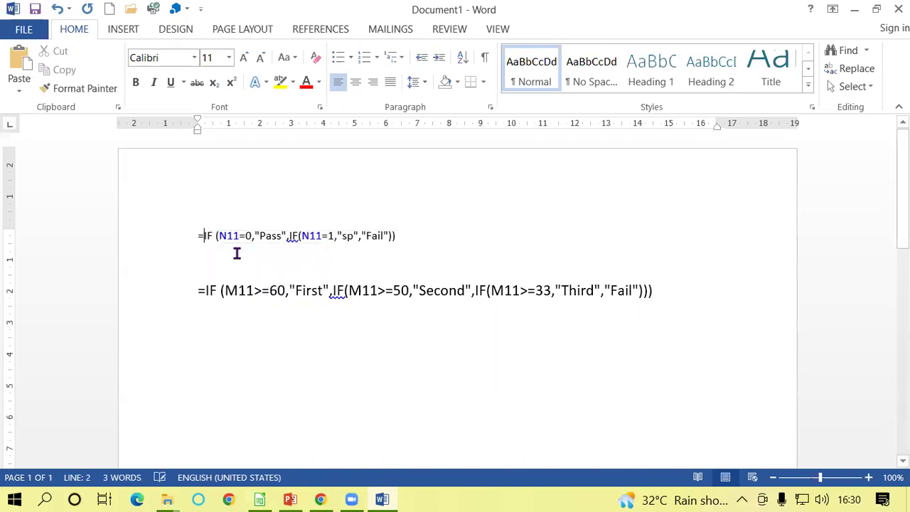
{"action": "right_click", "coordinate": [296, 237]}
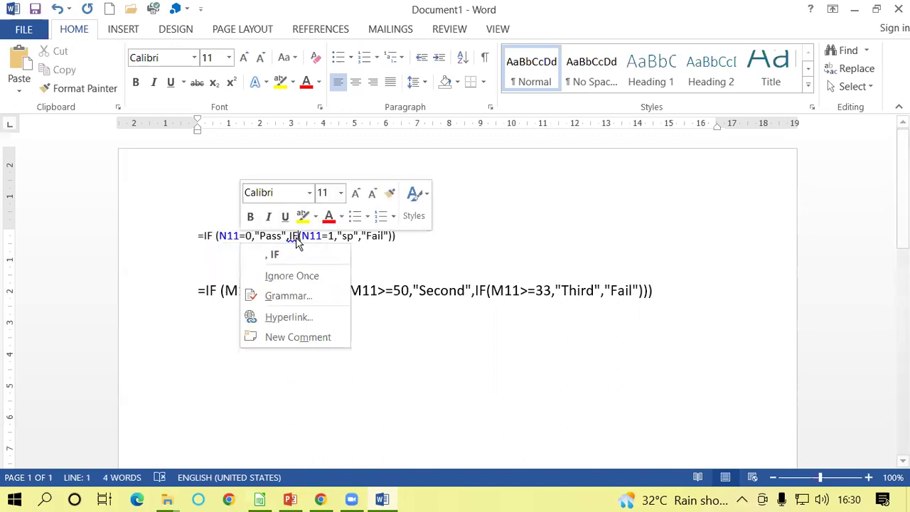
{"action": "left_click", "coordinate": [284, 255]}
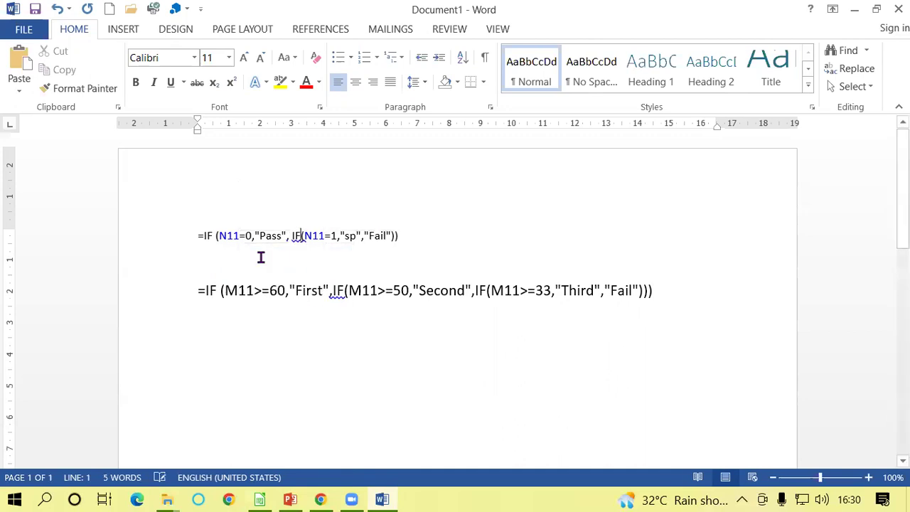
{"action": "right_click", "coordinate": [299, 236]}
{"action": "left_click", "coordinate": [332, 256]}
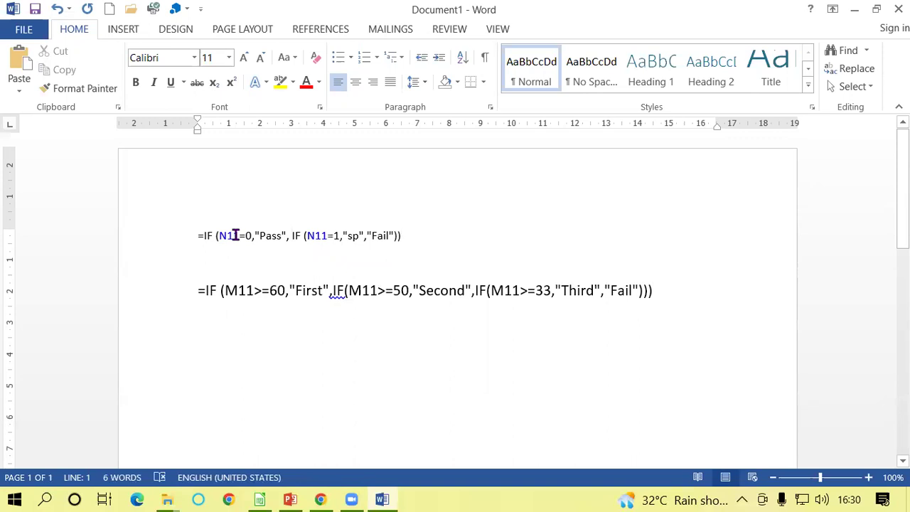
Replace both N11 references in the STATUS formula with the word Count.
{"action": "left_click_drag", "start_coordinate": [240, 235], "coordinate": [220, 237]}
{"action": "type", "text": "Coun"}
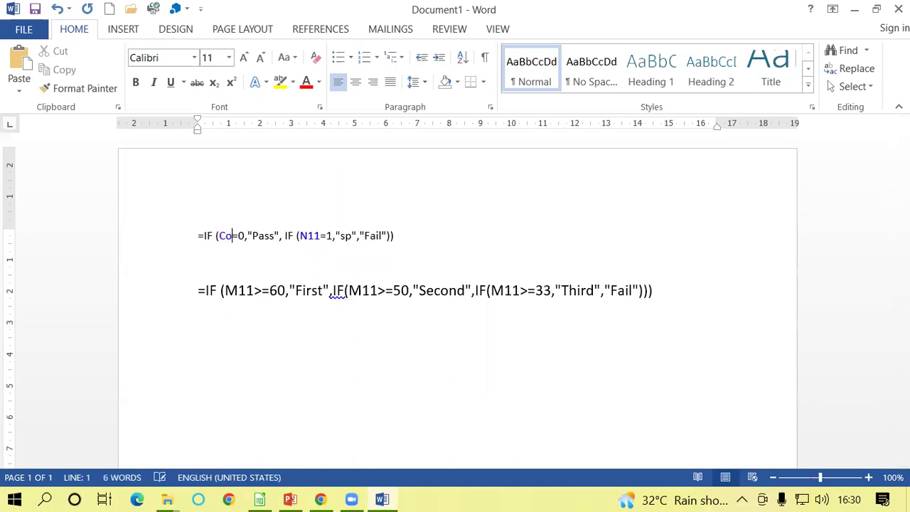
{"action": "type", "text": "t"}
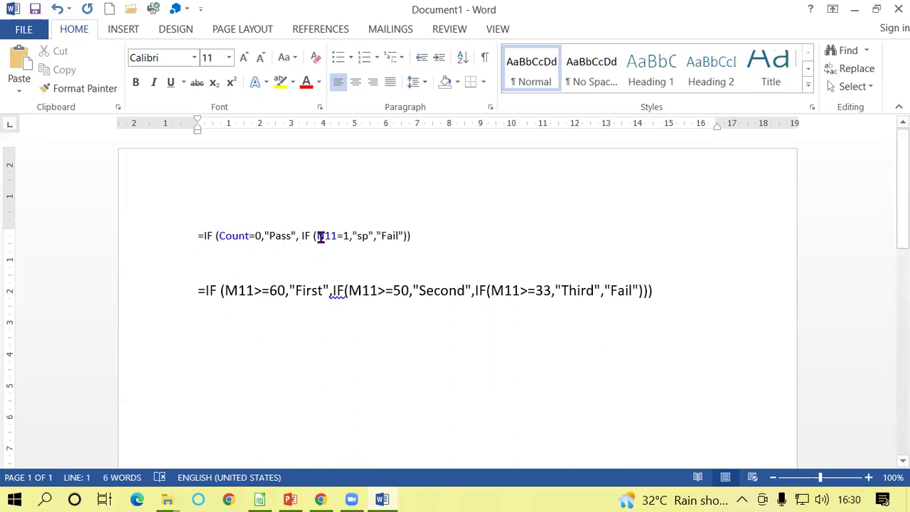
{"action": "left_click_drag", "start_coordinate": [337, 238], "coordinate": [317, 239]}
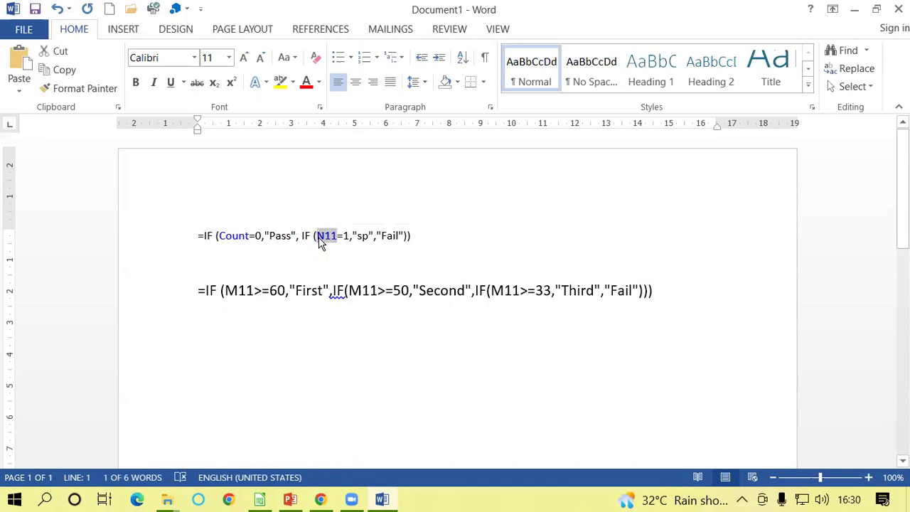
{"action": "type", "text": "Coun"}
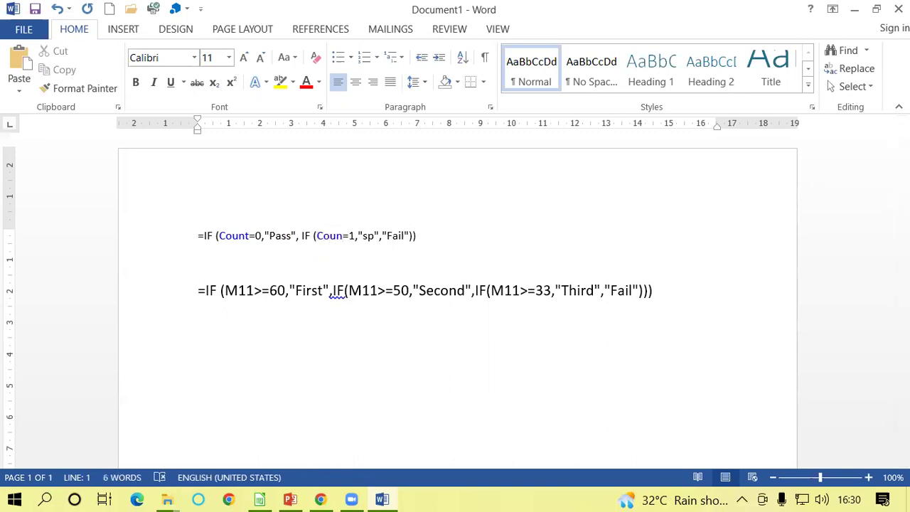
{"action": "type", "text": "t"}
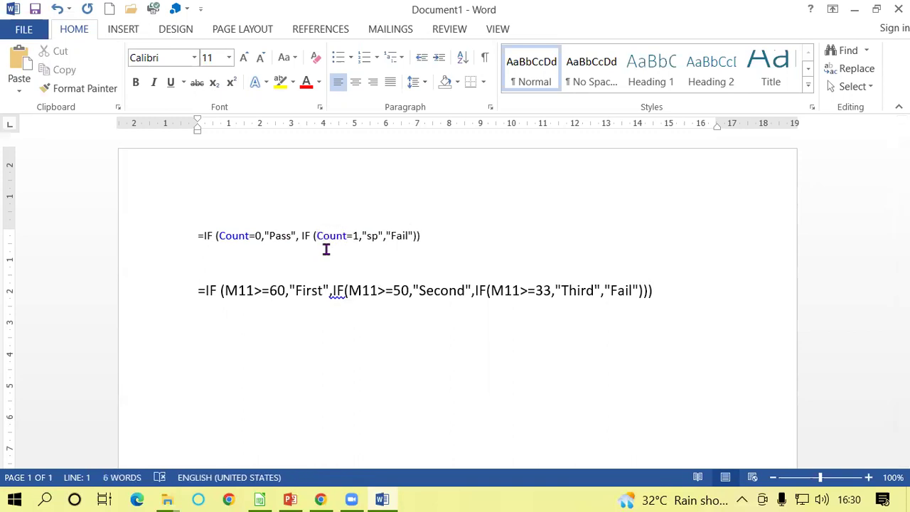
Select the first M11 reference in the DIVISION formula for replacement.
{"action": "left_click", "coordinate": [252, 290]}
{"action": "double_click", "coordinate": [240, 292]}
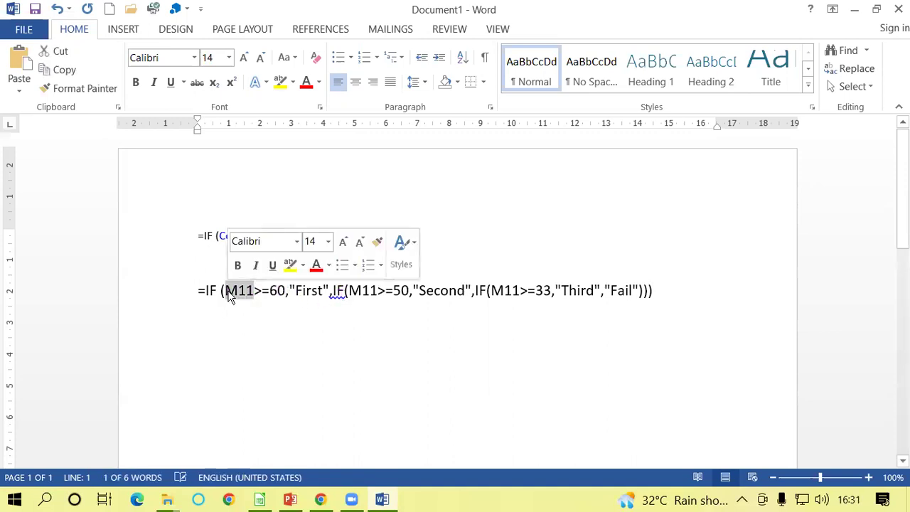